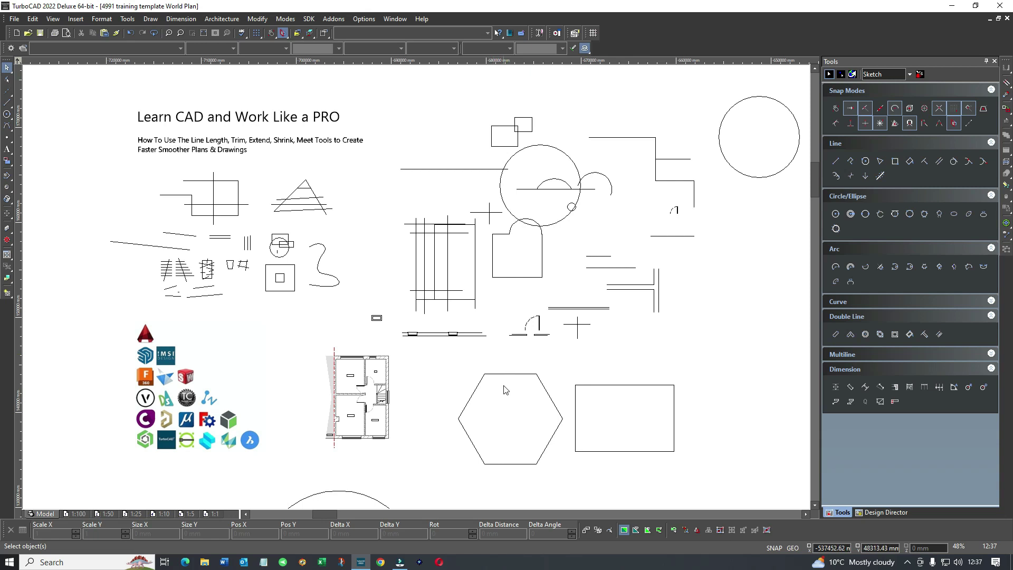
{"action": "scroll", "coordinate": [505, 386], "scroll_direction": "up", "scroll_amount": 5}
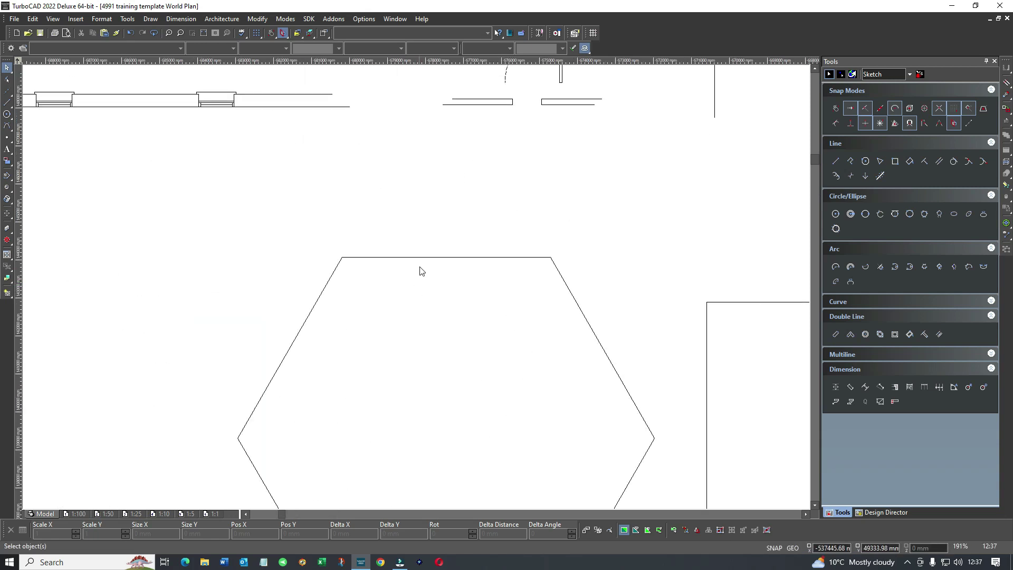
{"action": "scroll", "coordinate": [424, 274], "scroll_direction": "down", "scroll_amount": 3}
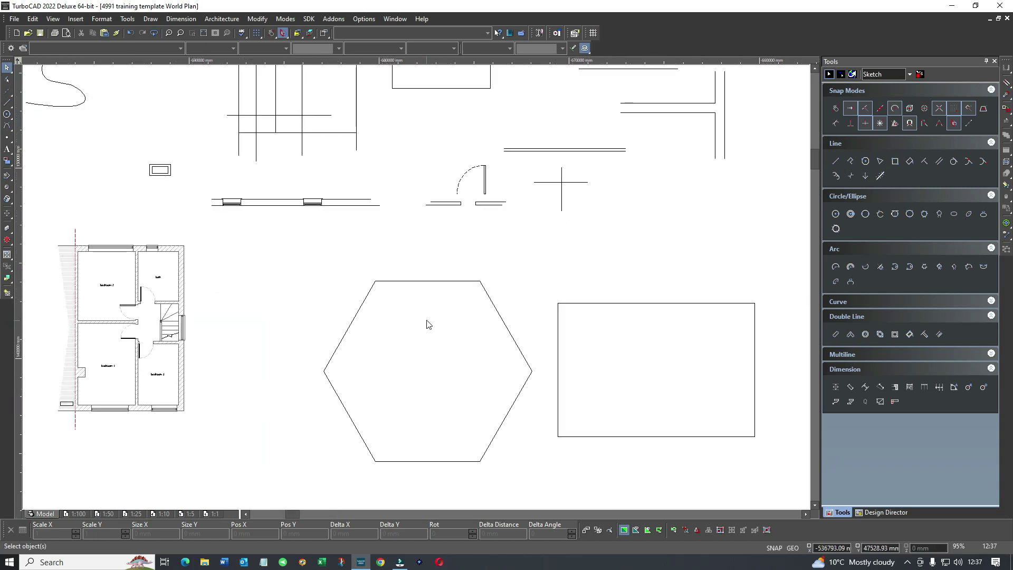
- Select the hexagon, rectangles and circle in turn to inspect their handles
{"action": "left_click", "coordinate": [425, 282]}
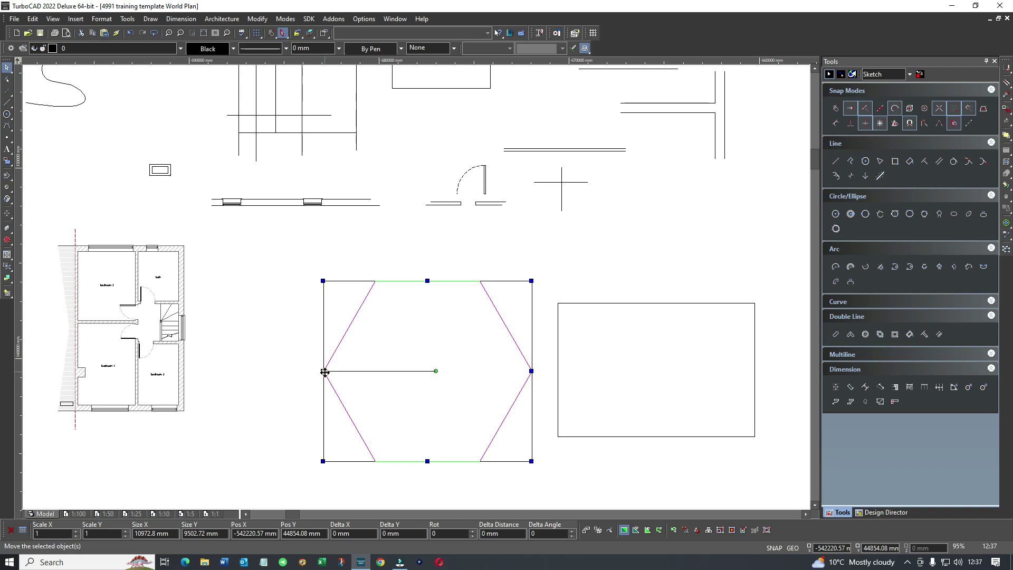
{"action": "scroll", "coordinate": [326, 371], "scroll_direction": "up", "scroll_amount": 3}
{"action": "scroll", "coordinate": [411, 284], "scroll_direction": "up", "scroll_amount": 3}
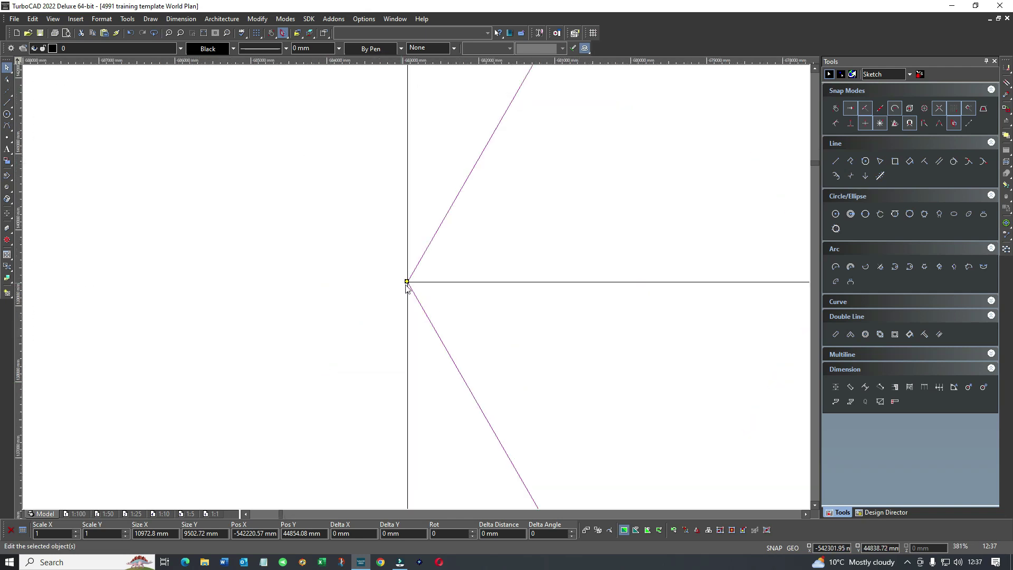
{"action": "scroll", "coordinate": [406, 286], "scroll_direction": "down", "scroll_amount": 3}
{"action": "left_click", "coordinate": [685, 216]}
{"action": "scroll", "coordinate": [420, 291], "scroll_direction": "down", "scroll_amount": 2}
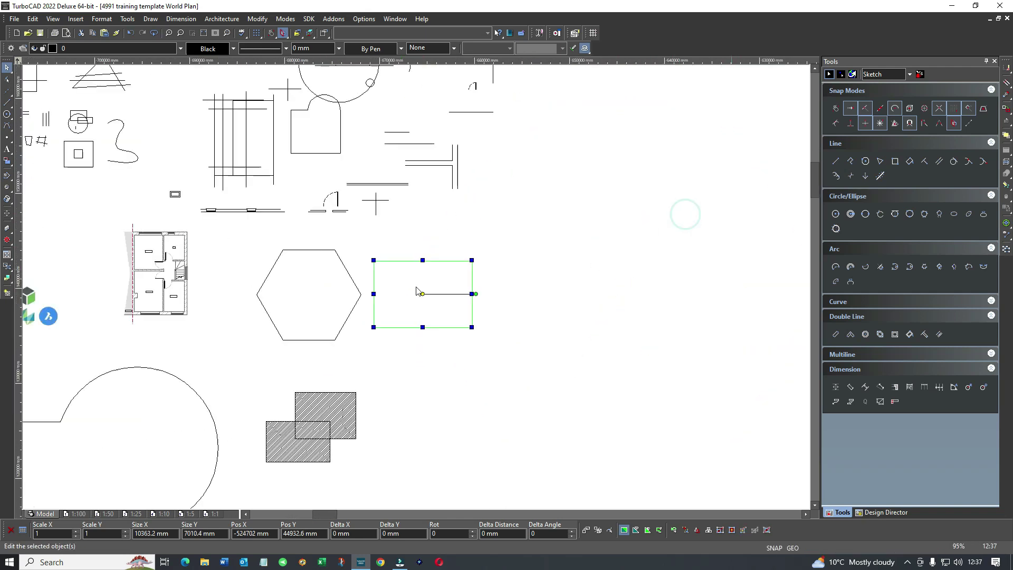
{"action": "scroll", "coordinate": [420, 292], "scroll_direction": "up", "scroll_amount": 2}
{"action": "scroll", "coordinate": [420, 285], "scroll_direction": "up", "scroll_amount": 2}
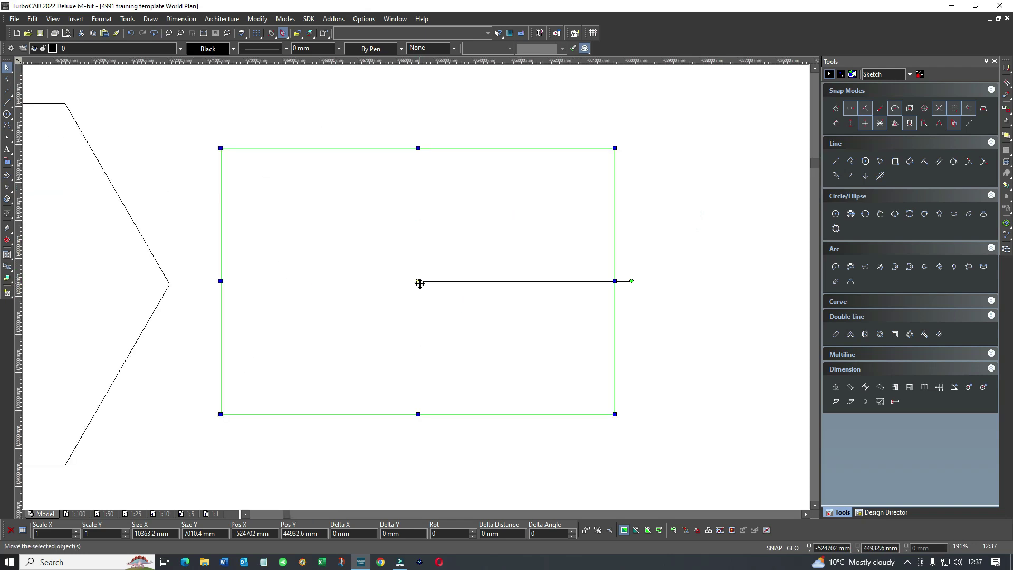
{"action": "scroll", "coordinate": [418, 285], "scroll_direction": "down", "scroll_amount": 3}
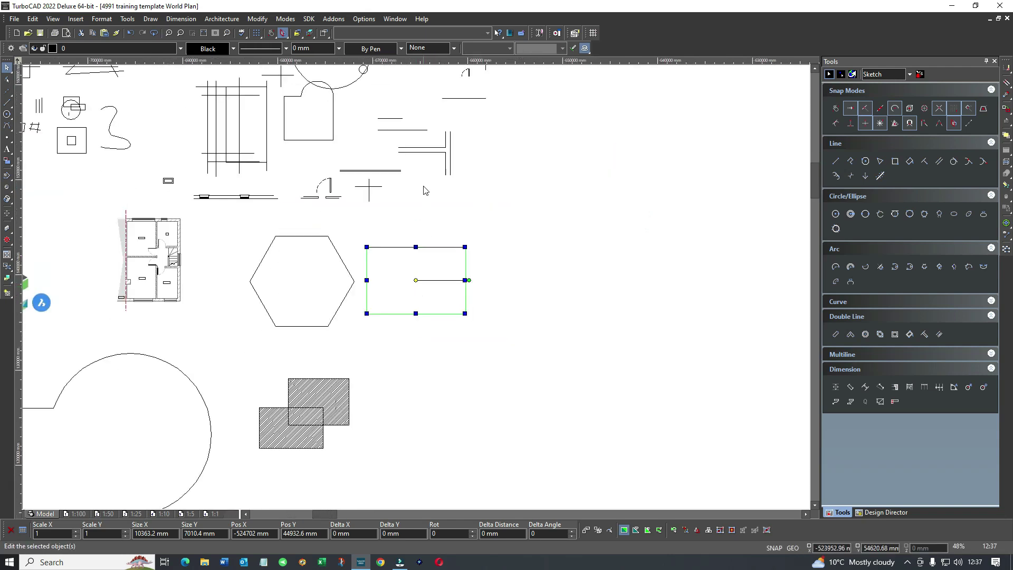
{"action": "scroll", "coordinate": [423, 190], "scroll_direction": "up", "scroll_amount": 2}
{"action": "left_click", "coordinate": [411, 228]}
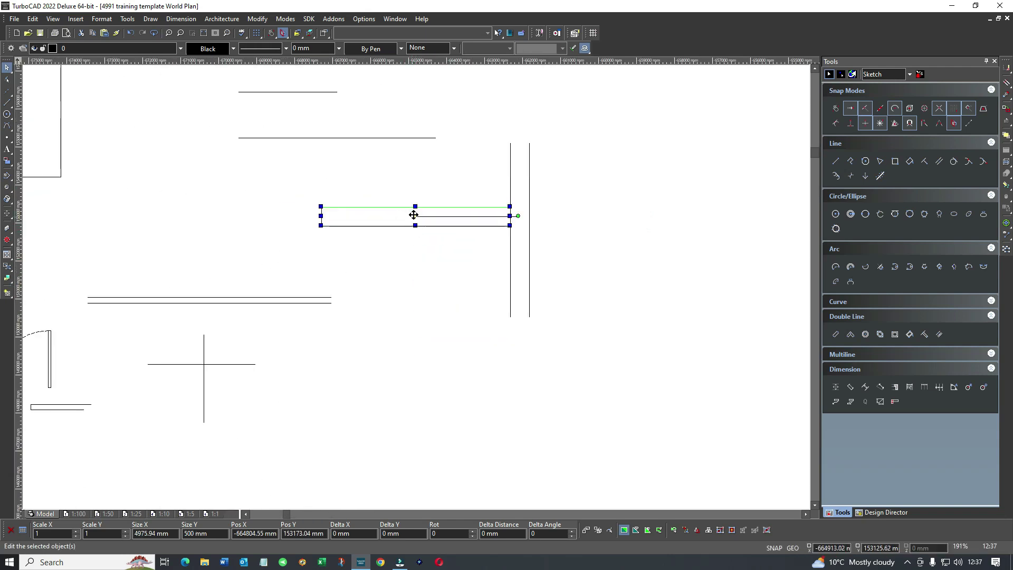
{"action": "scroll", "coordinate": [416, 316], "scroll_direction": "down", "scroll_amount": 3}
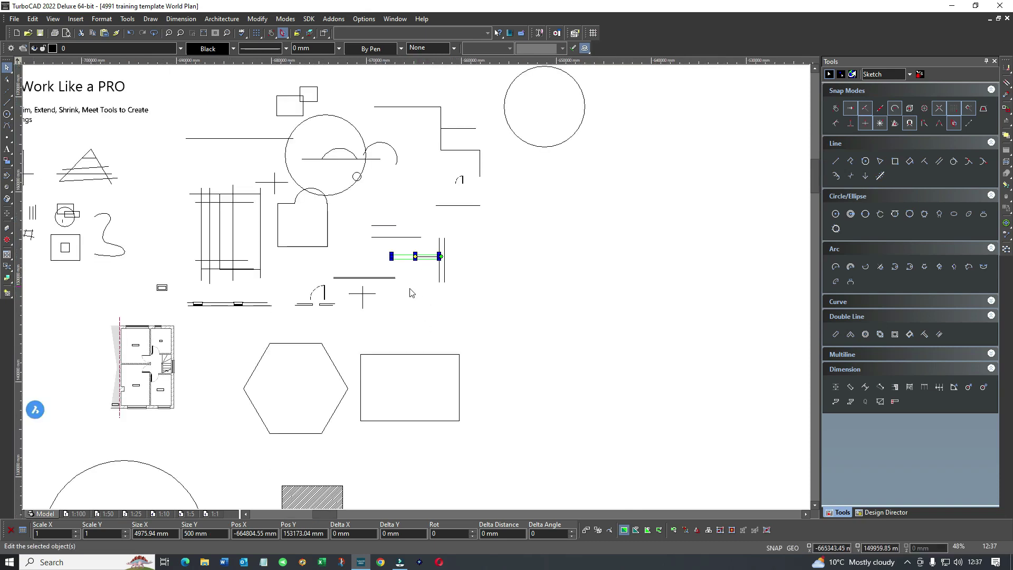
{"action": "left_click", "coordinate": [535, 145]}
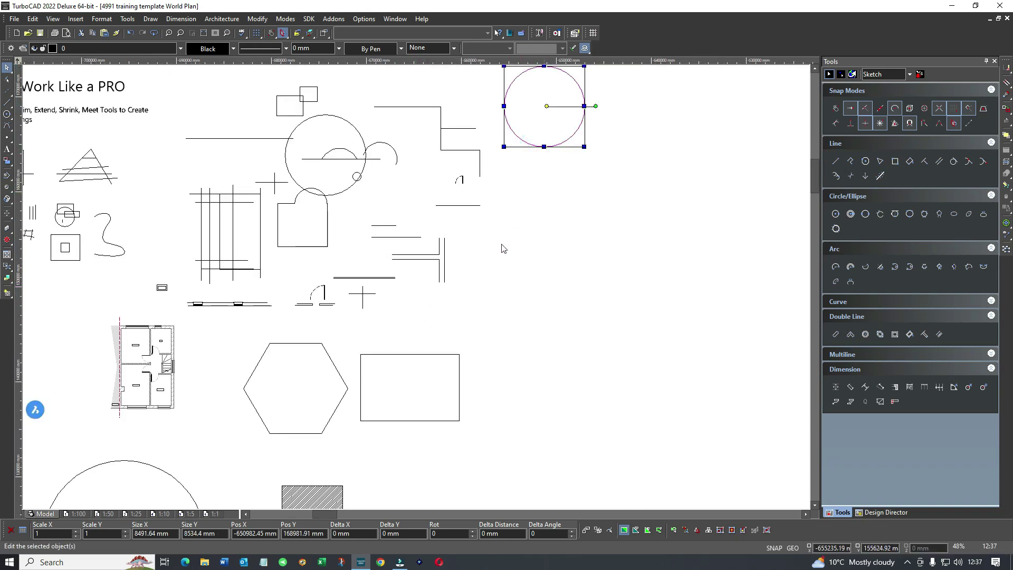
{"action": "scroll", "coordinate": [416, 292], "scroll_direction": "down", "scroll_amount": 3}
{"action": "scroll", "coordinate": [415, 290], "scroll_direction": "up", "scroll_amount": 3}
{"action": "scroll", "coordinate": [420, 285], "scroll_direction": "up", "scroll_amount": 3}
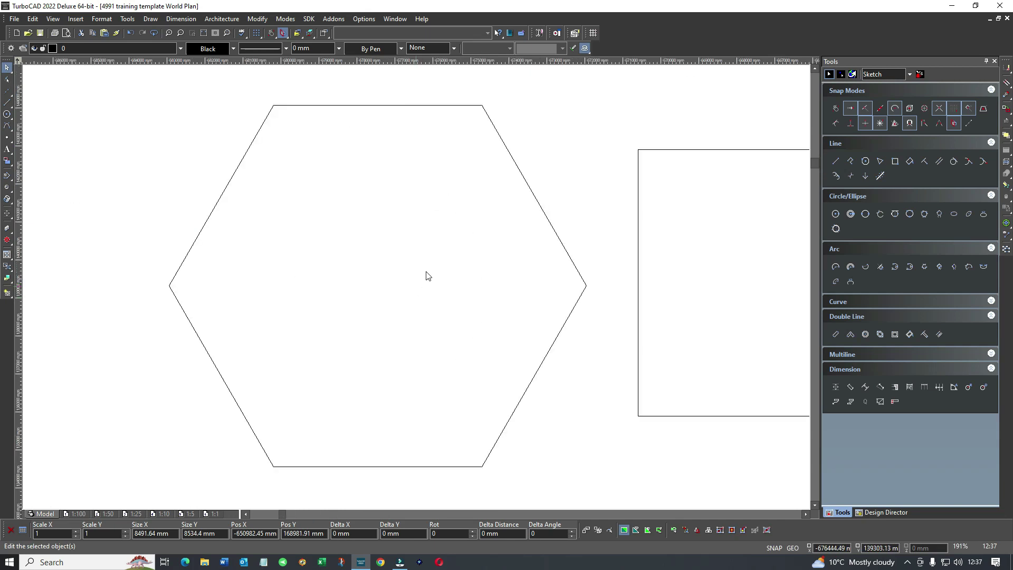
{"action": "left_click", "coordinate": [535, 217]}
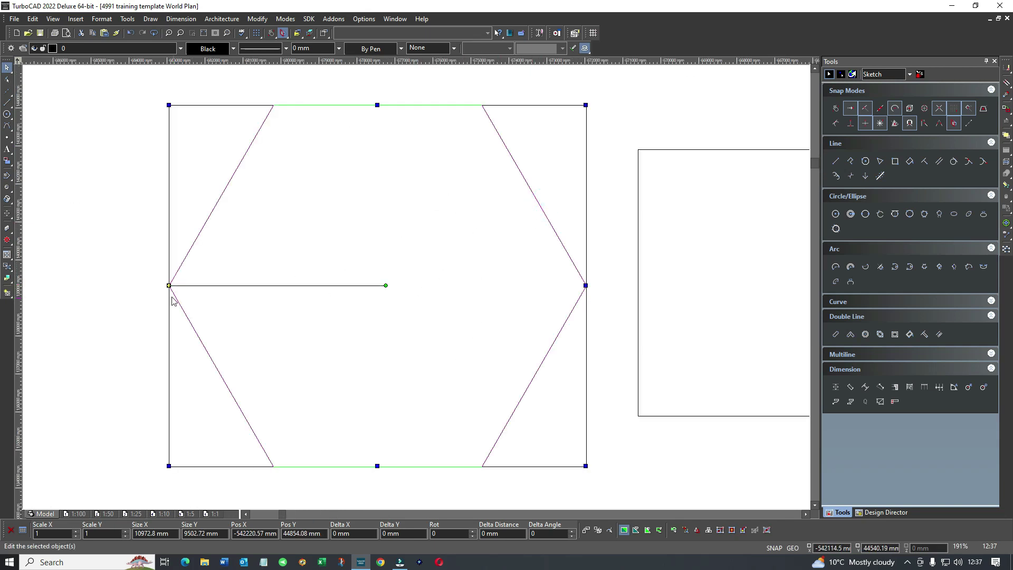
{"action": "scroll", "coordinate": [168, 290], "scroll_direction": "up", "scroll_amount": 2}
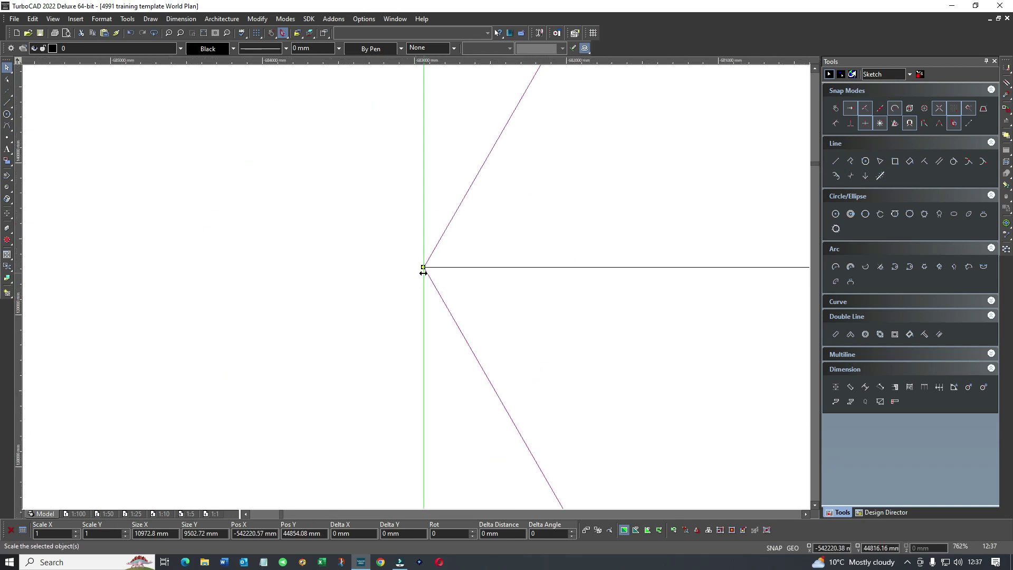
{"action": "scroll", "coordinate": [415, 285], "scroll_direction": "down", "scroll_amount": 2}
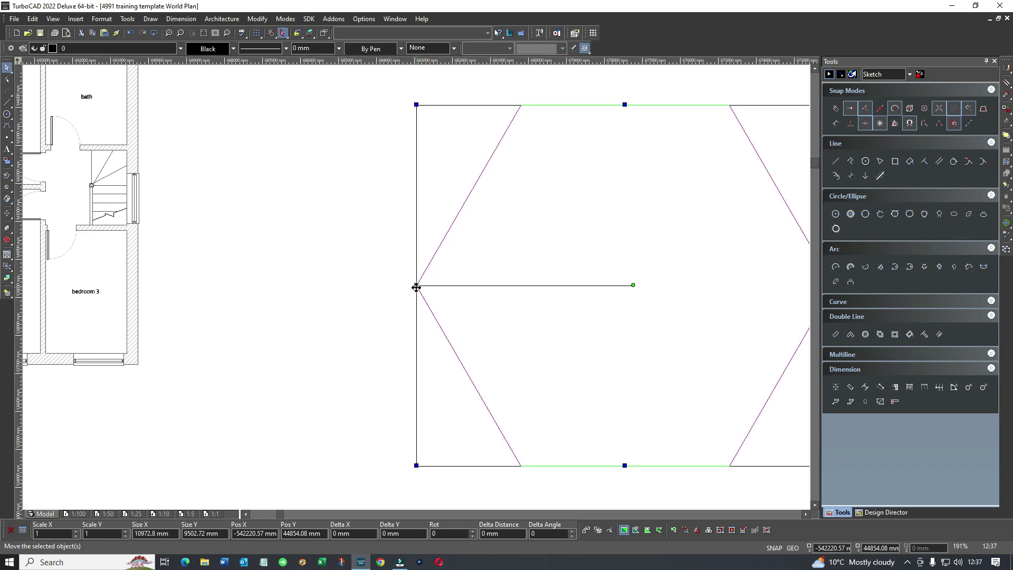
{"action": "left_click", "coordinate": [346, 281]}
{"action": "scroll", "coordinate": [425, 292], "scroll_direction": "down", "scroll_amount": 2}
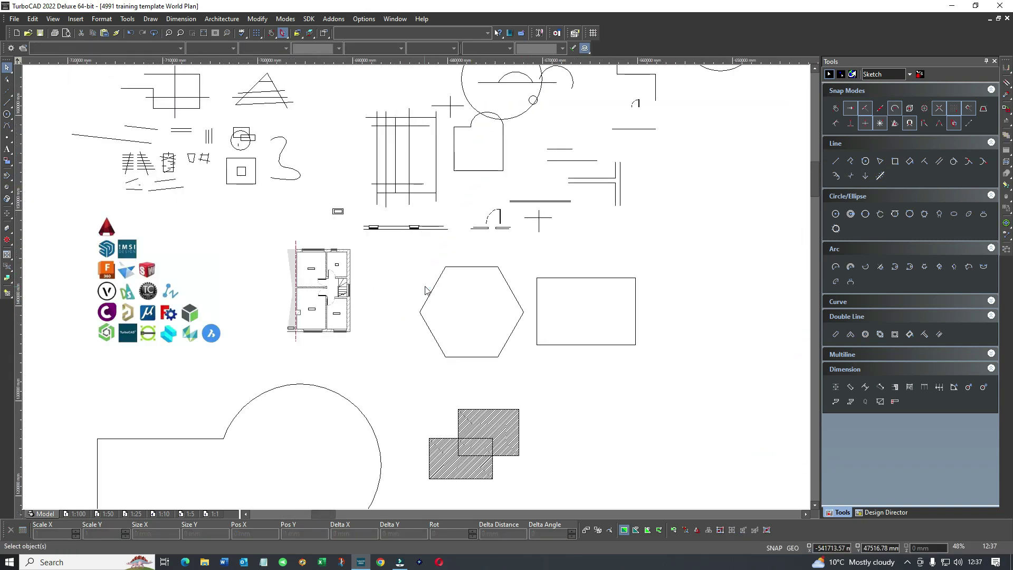
- Shift the rectangle slightly right, then reselect it by window and by click
{"action": "left_click", "coordinate": [585, 279]}
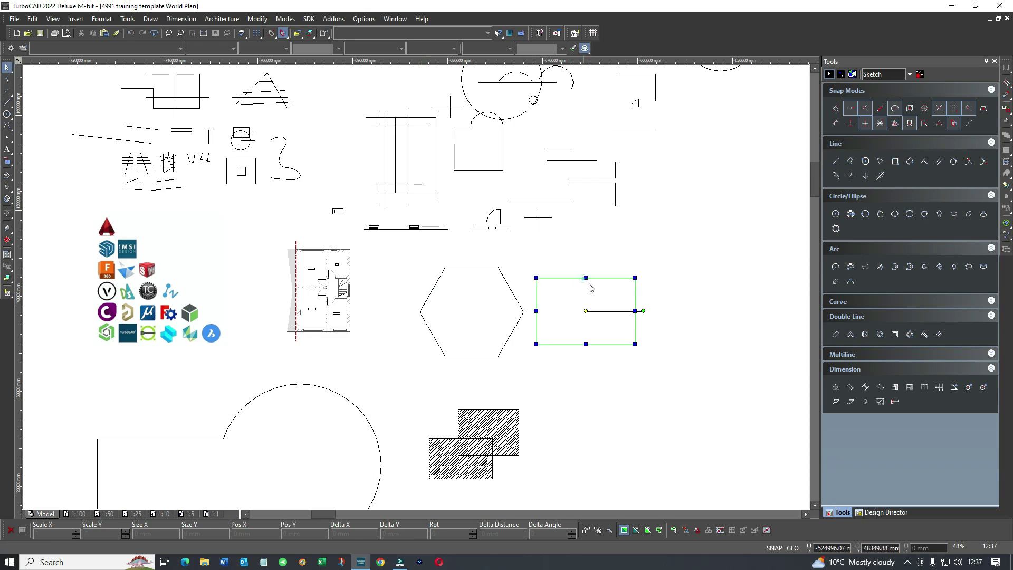
{"action": "left_click_drag", "start_coordinate": [584, 277], "coordinate": [630, 303]}
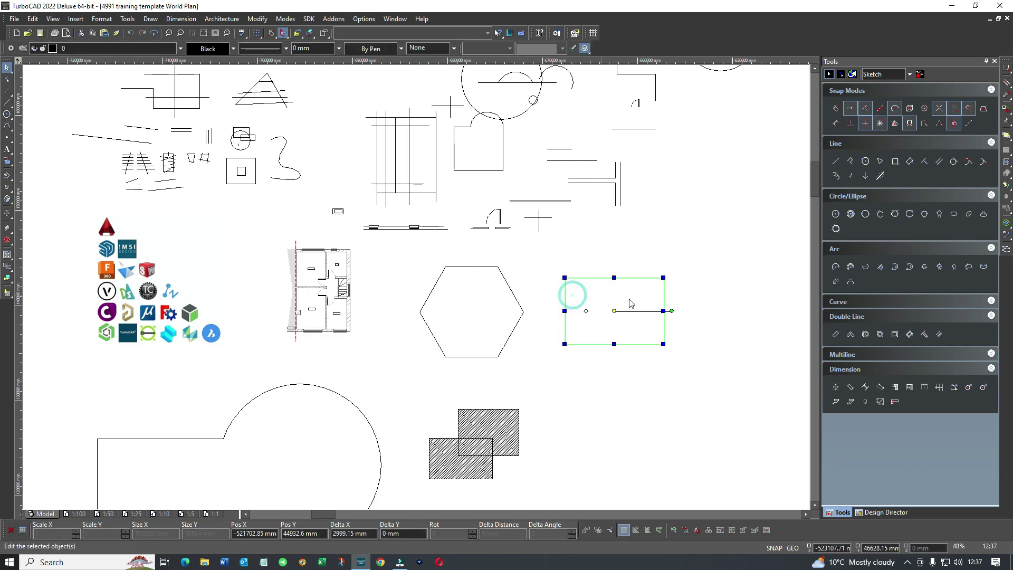
{"action": "left_click", "coordinate": [704, 298]}
{"action": "scroll", "coordinate": [412, 291], "scroll_direction": "down", "scroll_amount": 1}
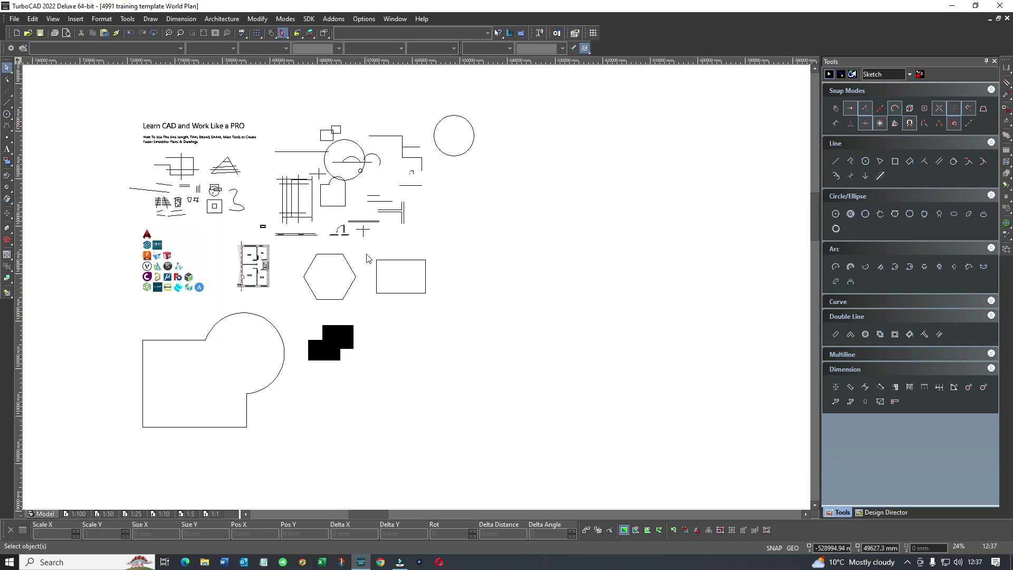
{"action": "left_click_drag", "start_coordinate": [369, 255], "coordinate": [442, 308]}
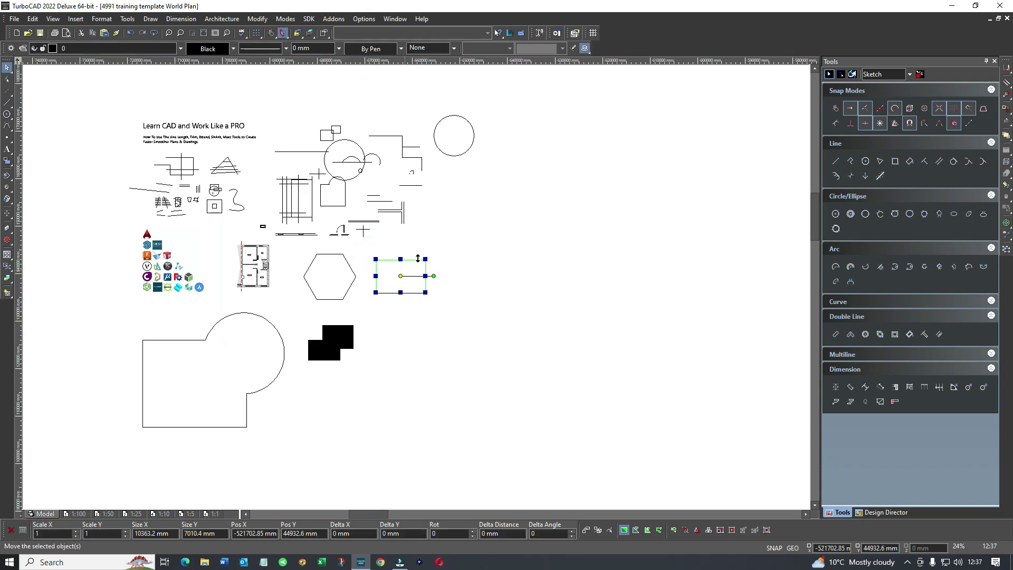
{"action": "left_click", "coordinate": [439, 248]}
{"action": "scroll", "coordinate": [418, 292], "scroll_direction": "up", "scroll_amount": 2}
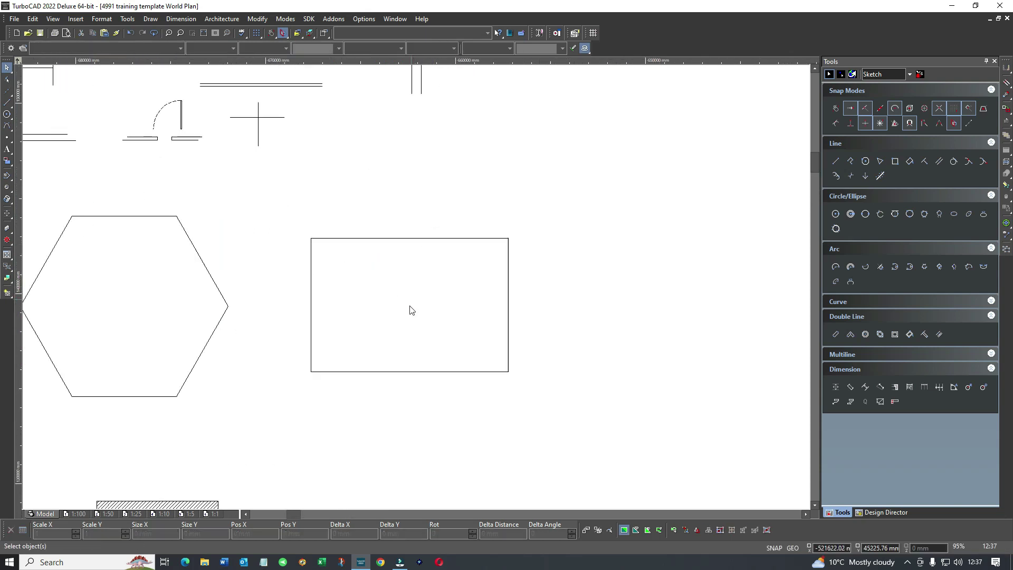
{"action": "left_click", "coordinate": [415, 238]}
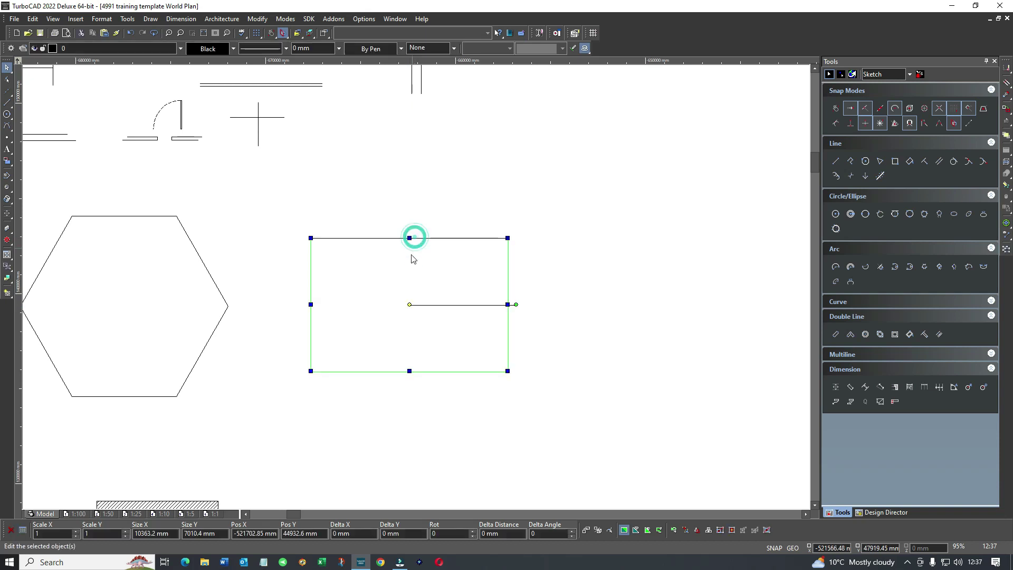
{"action": "scroll", "coordinate": [412, 301], "scroll_direction": "up", "scroll_amount": 1}
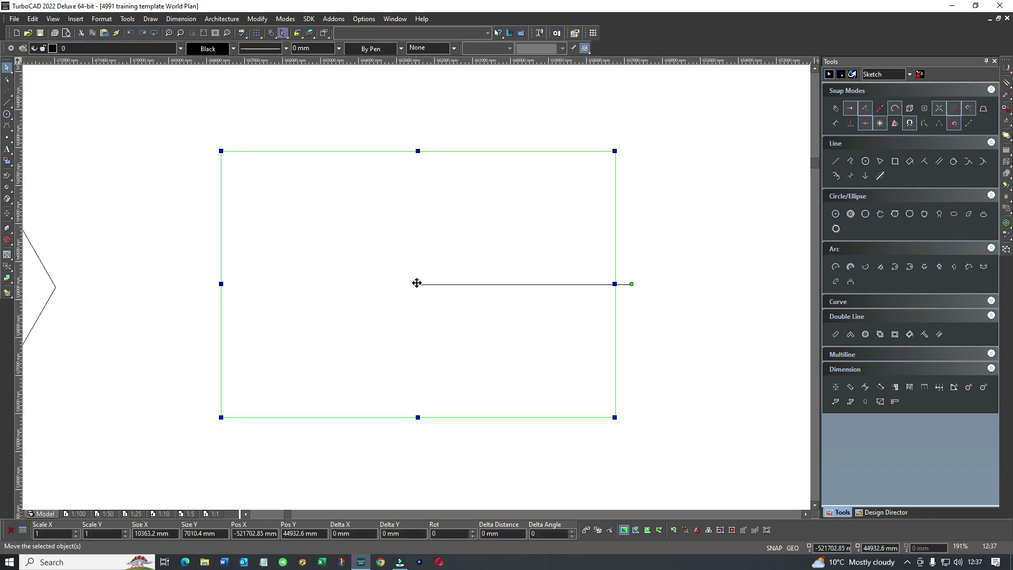
- Move the rectangle's reference point to its top edge
{"action": "left_click", "coordinate": [406, 125]}
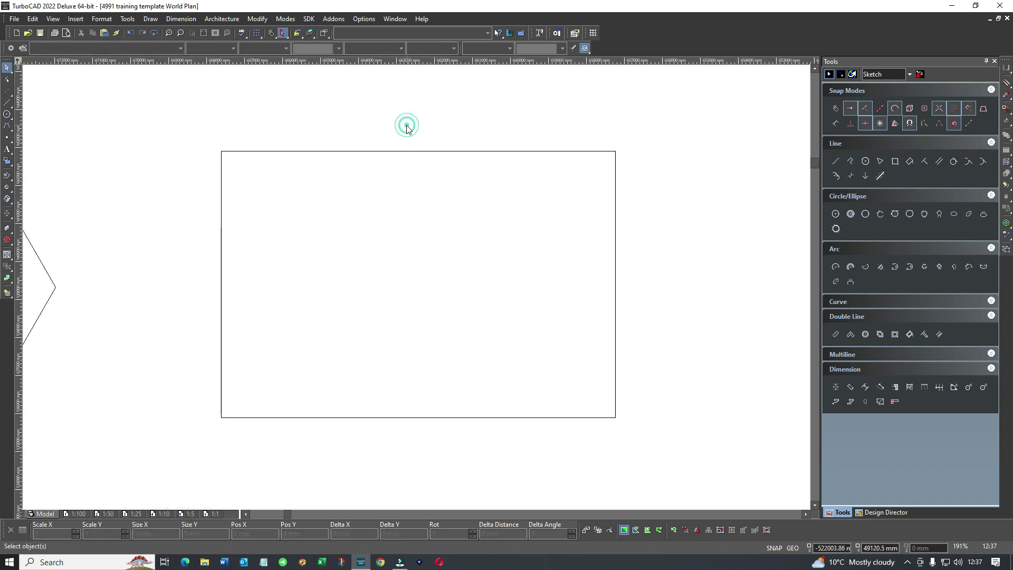
{"action": "left_click", "coordinate": [416, 151]}
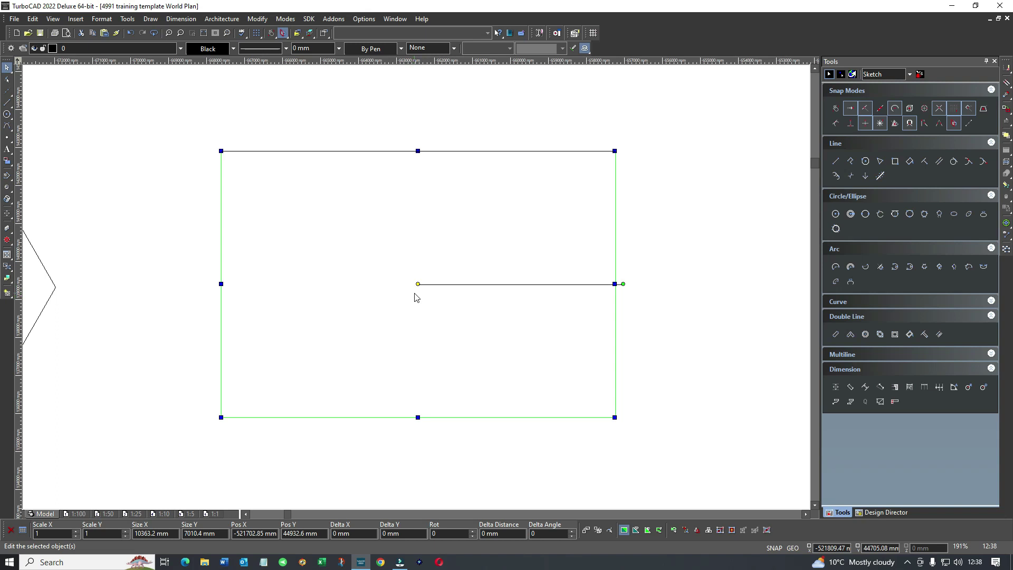
{"action": "mouse_move", "coordinate": [415, 297]}
{"action": "left_mouse_down"}
{"action": "mouse_move", "coordinate": [238, 268]}
{"action": "mouse_move", "coordinate": [420, 156]}
{"action": "left_mouse_up"}
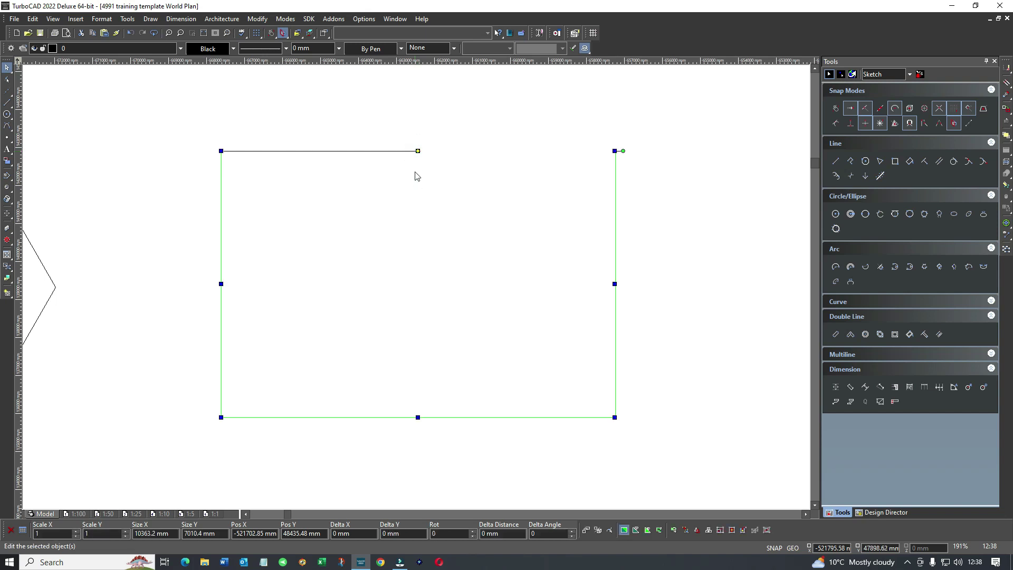
{"action": "scroll", "coordinate": [413, 175], "scroll_direction": "up", "scroll_amount": 3}
{"action": "scroll", "coordinate": [416, 291], "scroll_direction": "down", "scroll_amount": 1}
{"action": "scroll", "coordinate": [415, 292], "scroll_direction": "down", "scroll_amount": 2}
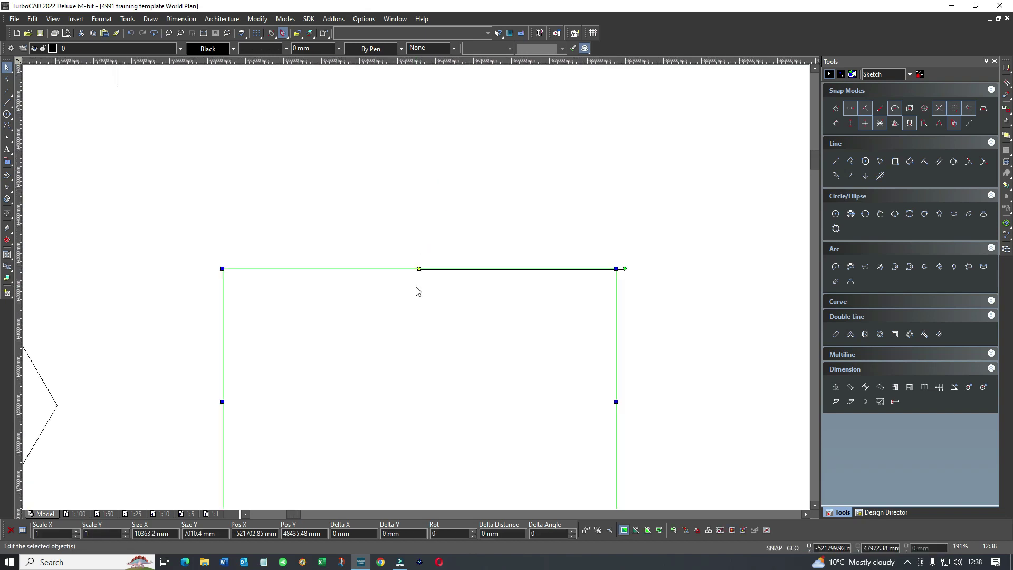
{"action": "scroll", "coordinate": [416, 291], "scroll_direction": "down", "scroll_amount": 1}
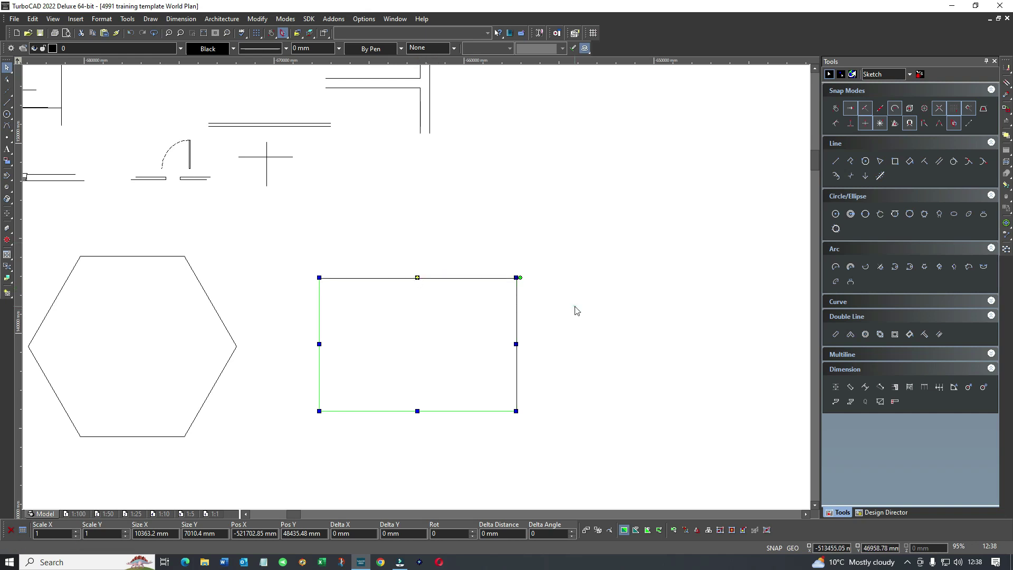
{"action": "left_click_drag", "start_coordinate": [572, 316], "coordinate": [485, 311]}
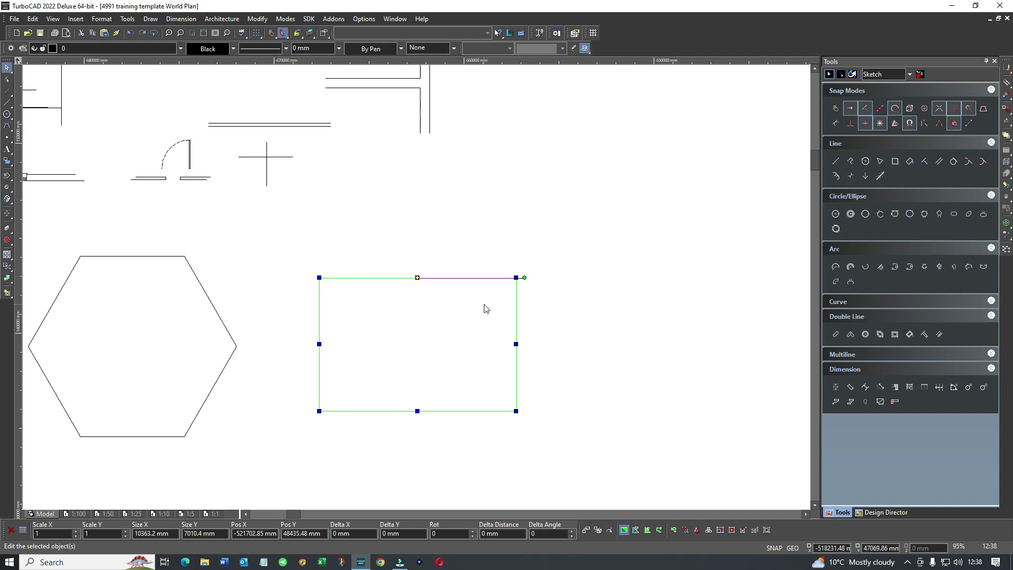
{"action": "left_click", "coordinate": [618, 294]}
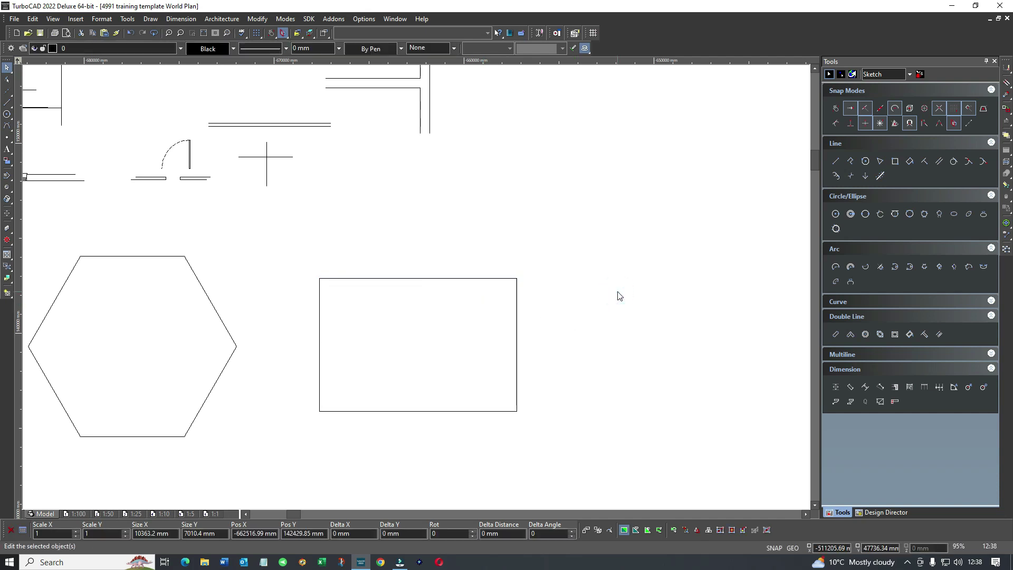
{"action": "scroll", "coordinate": [414, 290], "scroll_direction": "down", "scroll_amount": 3}
{"action": "scroll", "coordinate": [429, 296], "scroll_direction": "down", "scroll_amount": 2}
- Window-select the hexagon and rectangle and drag-copy them
{"action": "left_click_drag", "start_coordinate": [431, 297], "coordinate": [369, 292]}
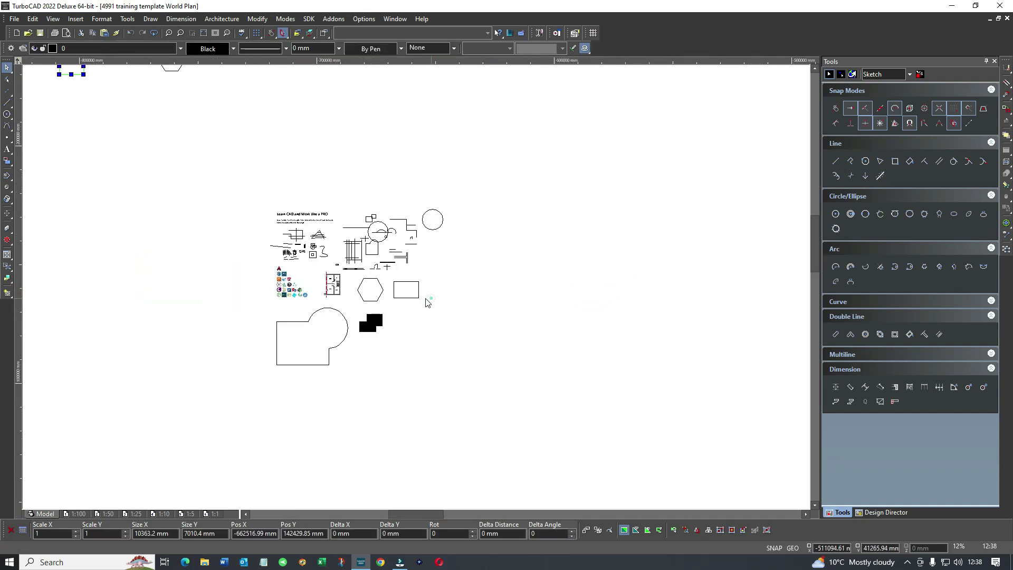
{"action": "left_click", "coordinate": [367, 291]}
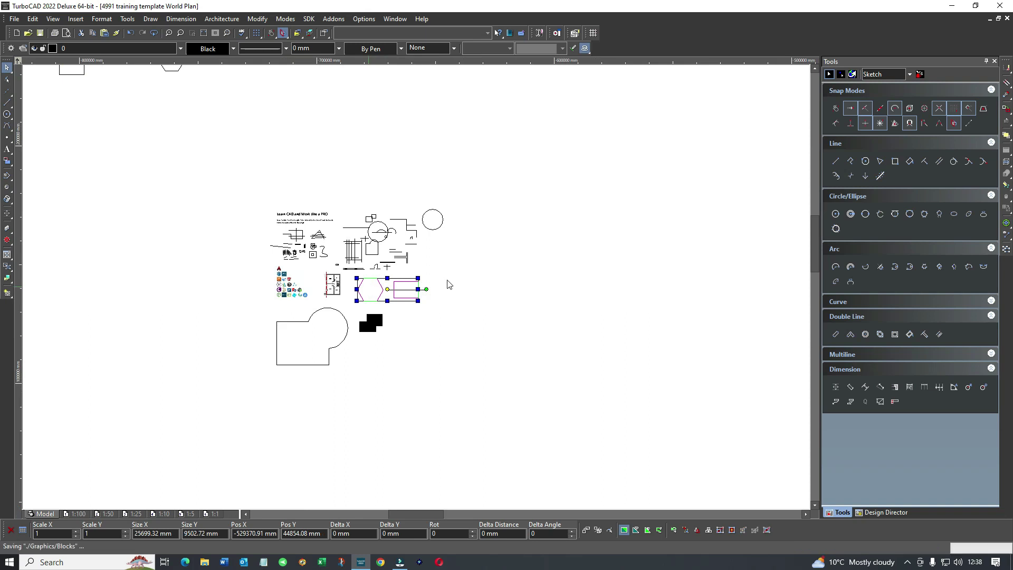
{"action": "mouse_move", "coordinate": [398, 302]}
{"action": "left_mouse_down"}
{"action": "mouse_move", "coordinate": [427, 299]}
{"action": "mouse_move", "coordinate": [430, 385]}
{"action": "left_mouse_up"}
{"action": "scroll", "coordinate": [427, 299], "scroll_direction": "up", "scroll_amount": 2}
{"action": "key", "text": "Escape"}
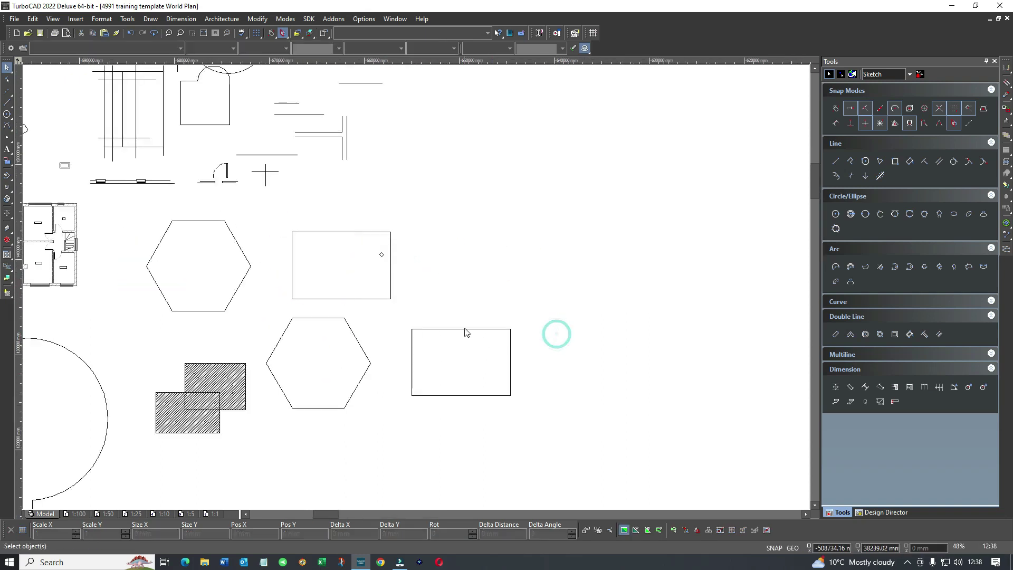
- Snap one rectangle's top edge to the bottom edge of the copied rectangle
{"action": "left_click", "coordinate": [464, 332]}
{"action": "left_click_drag", "start_coordinate": [464, 335], "coordinate": [498, 238]}
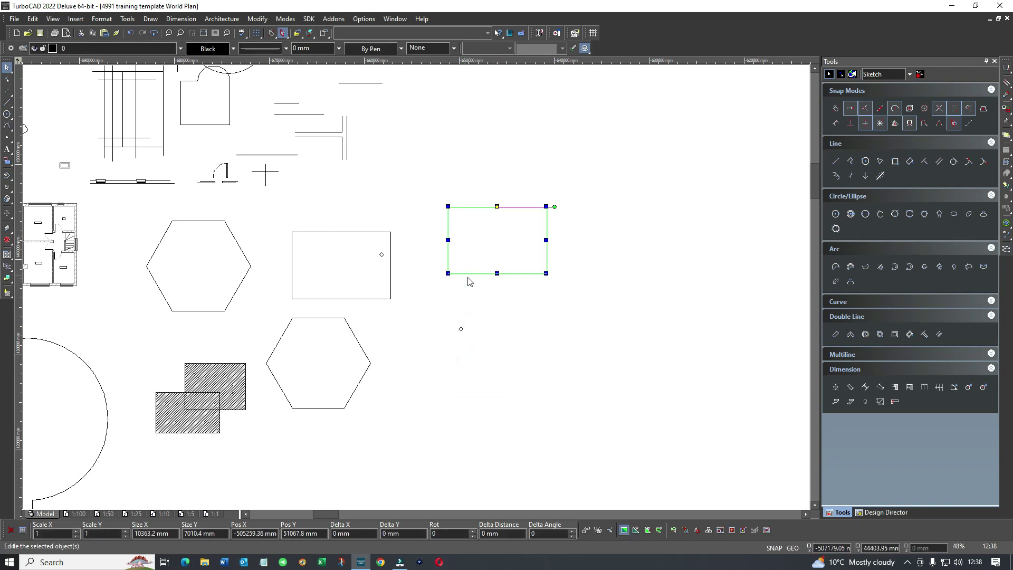
{"action": "left_click", "coordinate": [390, 240]}
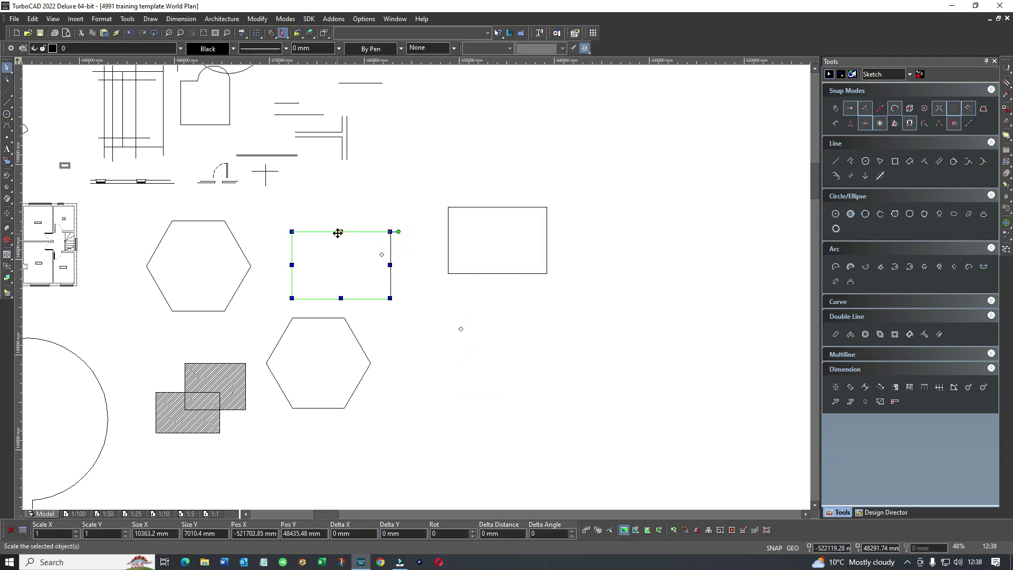
{"action": "left_click_drag", "start_coordinate": [339, 230], "coordinate": [494, 291]}
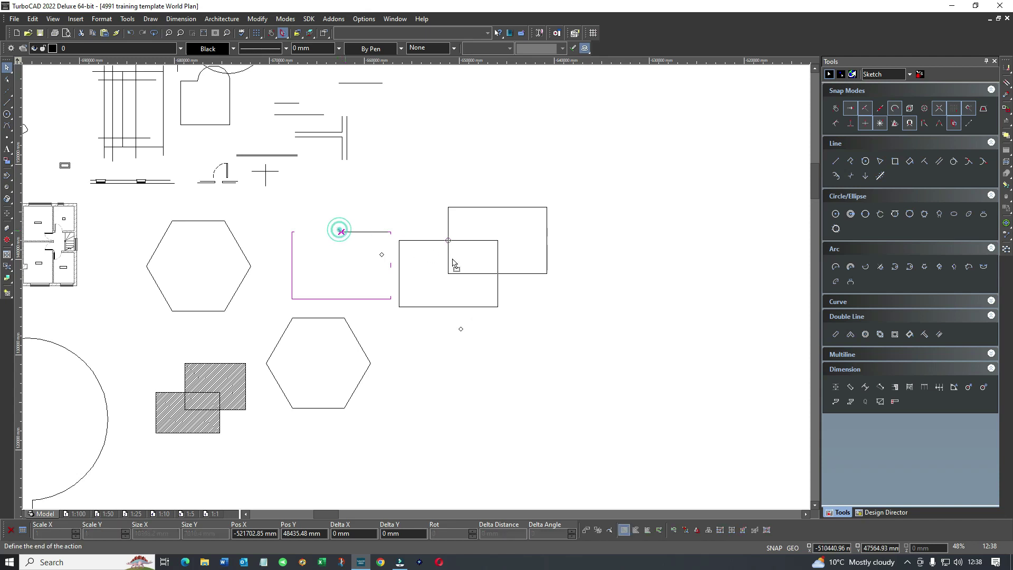
{"action": "scroll", "coordinate": [501, 300], "scroll_direction": "up", "scroll_amount": 4}
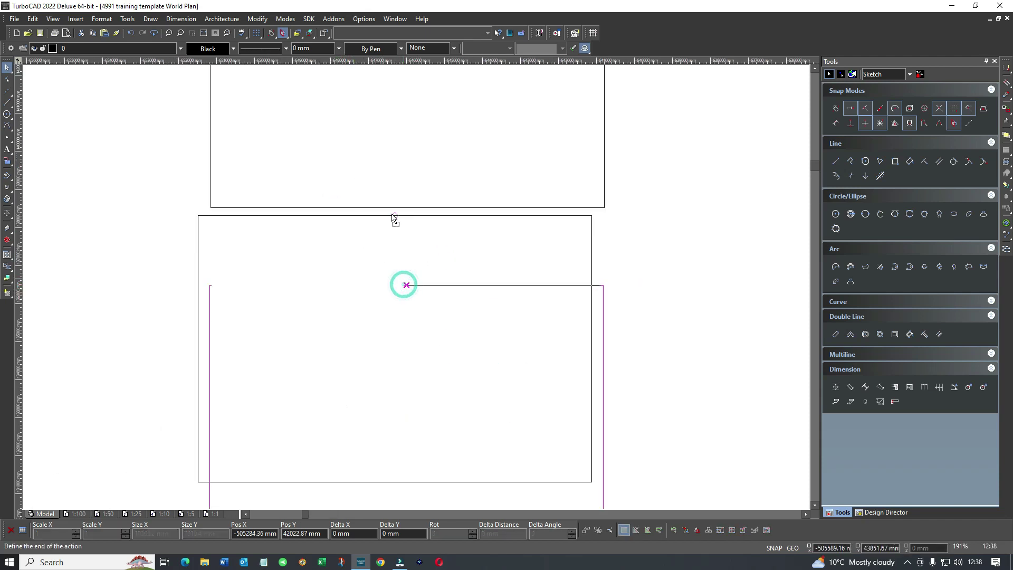
{"action": "left_click_drag", "start_coordinate": [404, 286], "coordinate": [404, 209]}
{"action": "left_click", "coordinate": [656, 225]}
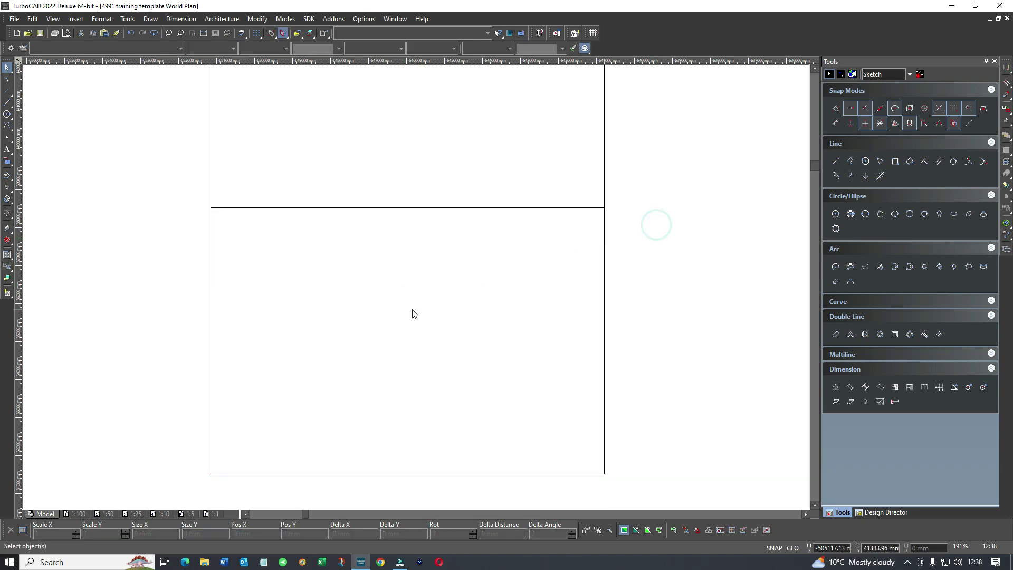
{"action": "scroll", "coordinate": [428, 292], "scroll_direction": "down", "scroll_amount": 2}
- Place the lower rectangle's top edge on the upper rectangle's bottom
{"action": "left_click", "coordinate": [512, 255]}
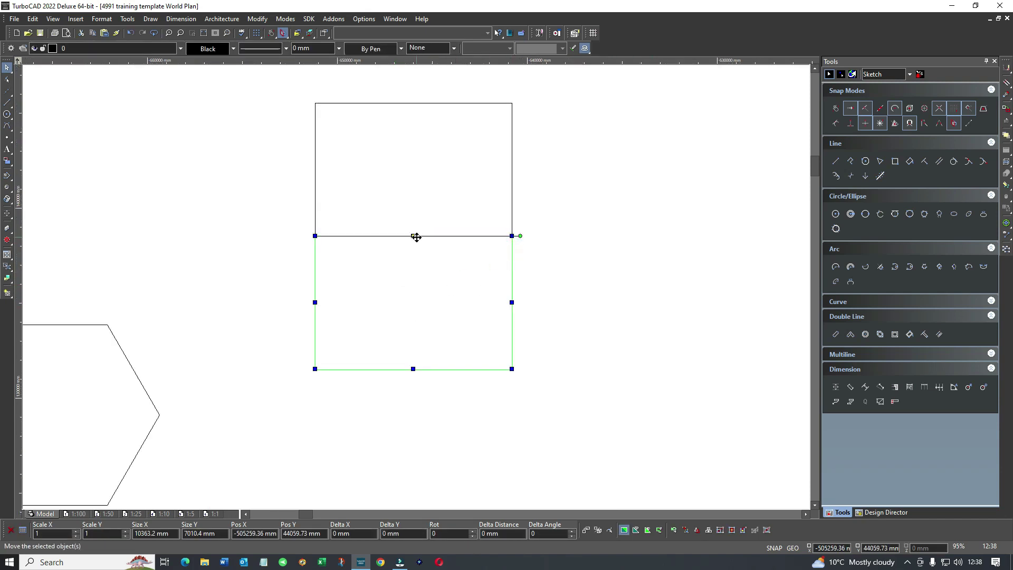
{"action": "left_click", "coordinate": [414, 235]}
{"action": "left_click", "coordinate": [419, 316]}
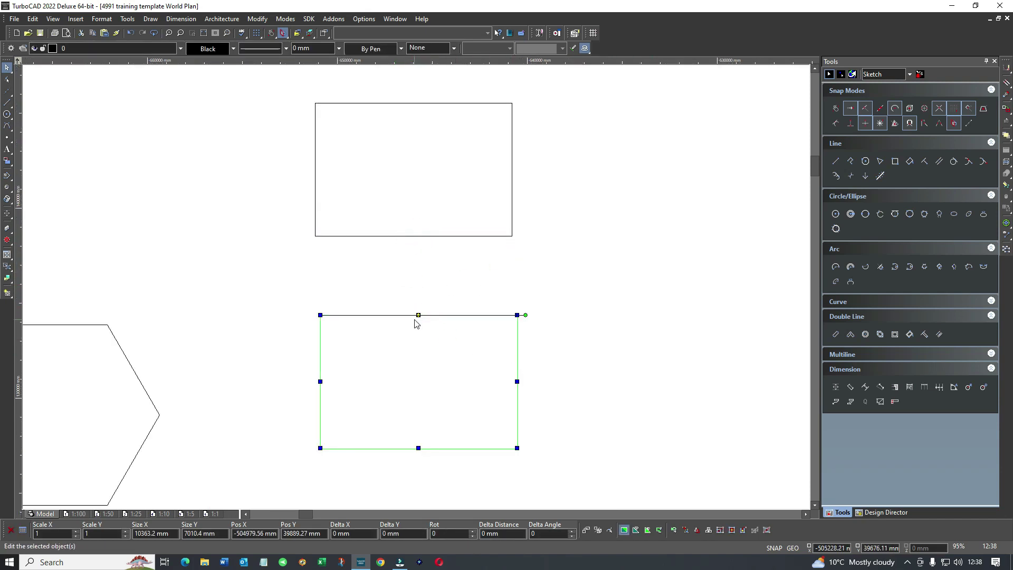
{"action": "left_click", "coordinate": [418, 316]}
{"action": "left_click", "coordinate": [513, 235]}
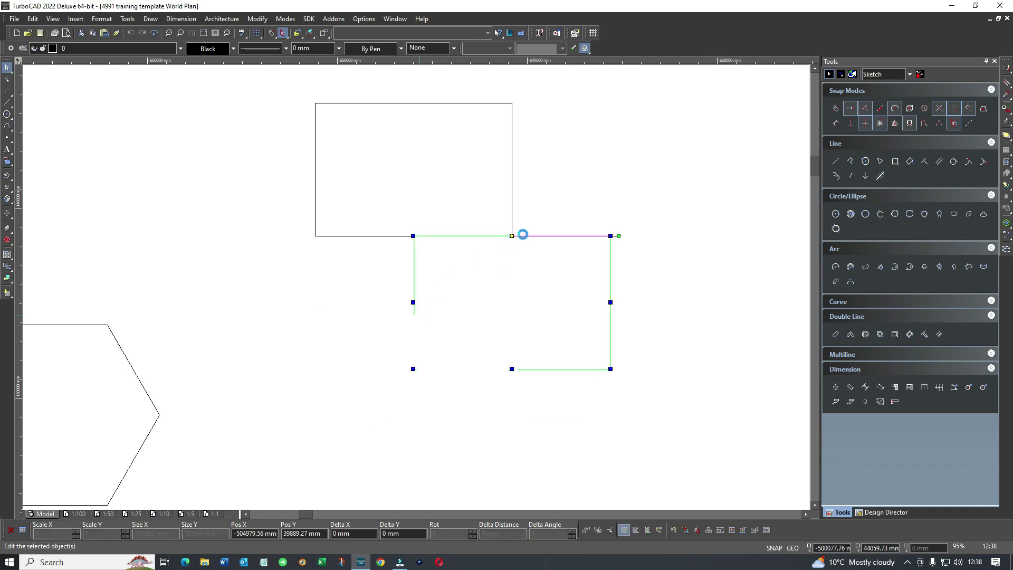
{"action": "left_click", "coordinate": [570, 202]}
{"action": "scroll", "coordinate": [537, 250], "scroll_direction": "down", "scroll_amount": 2}
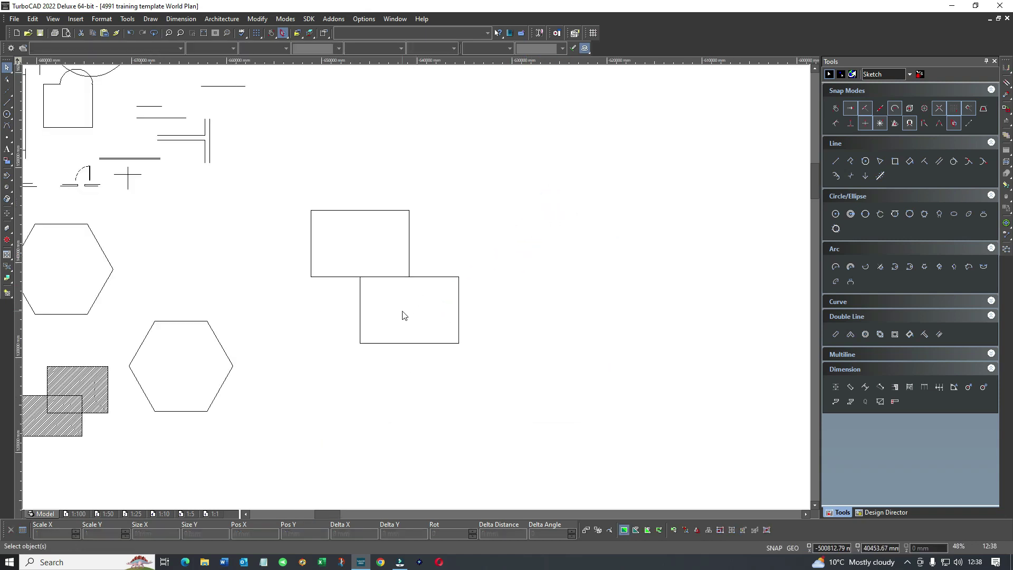
- Reposition the lower rectangle up and to the right
{"action": "left_click", "coordinate": [430, 280]}
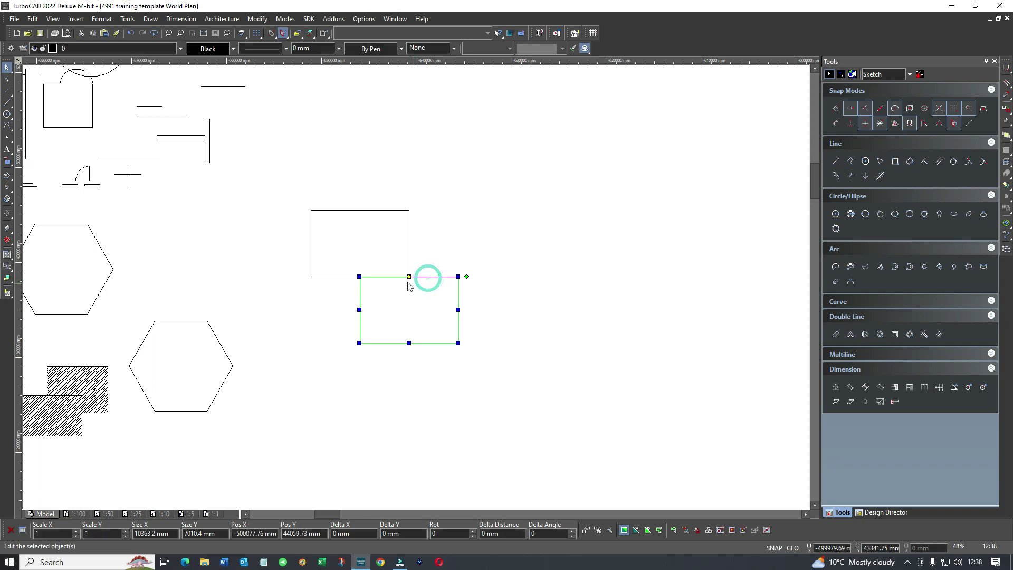
{"action": "left_click", "coordinate": [401, 315]}
{"action": "left_click", "coordinate": [403, 293]}
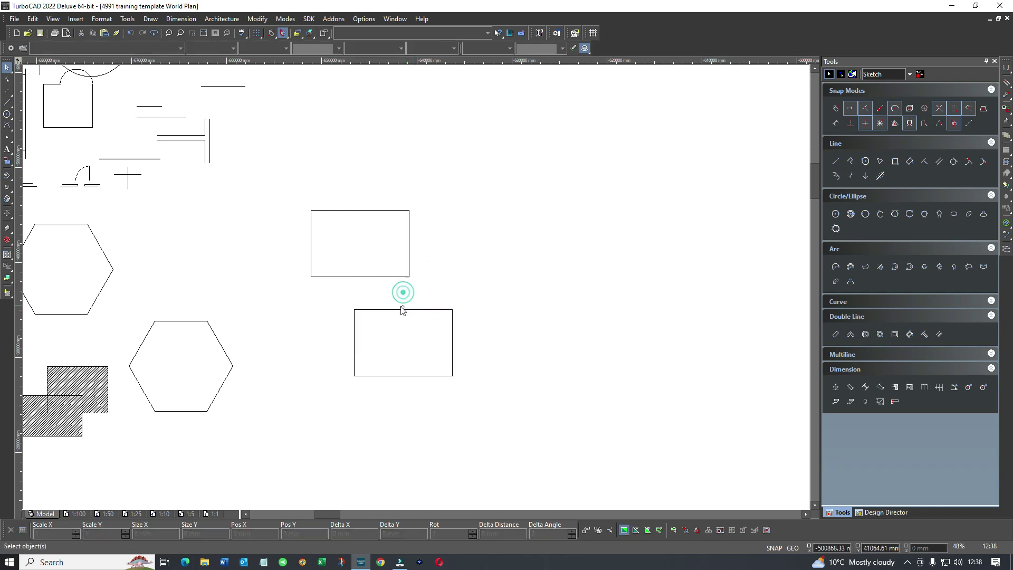
{"action": "scroll", "coordinate": [414, 290], "scroll_direction": "up", "scroll_amount": 5}
{"action": "scroll", "coordinate": [413, 293], "scroll_direction": "down", "scroll_amount": 3}
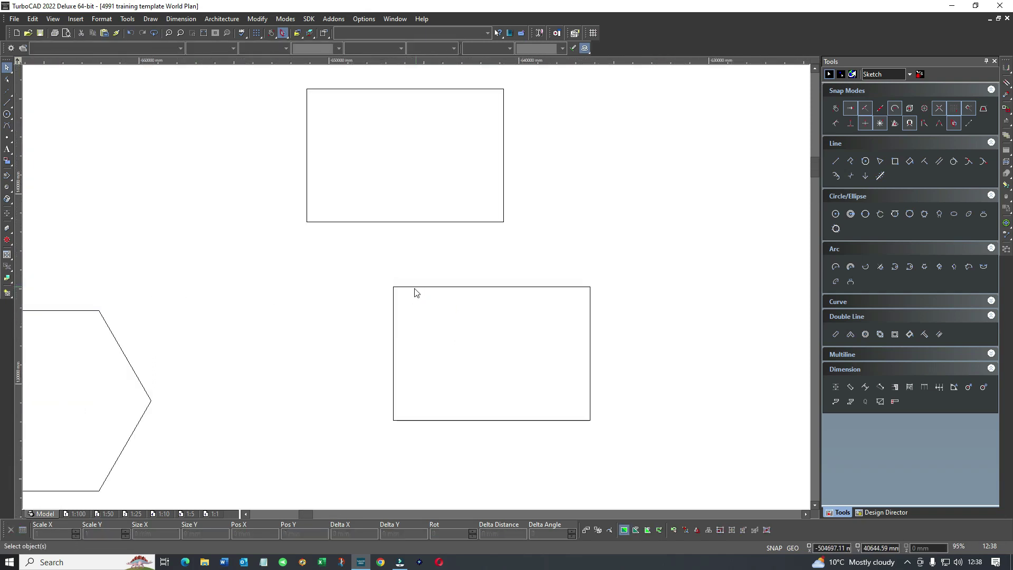
{"action": "left_click", "coordinate": [397, 289]}
{"action": "left_click", "coordinate": [409, 316]}
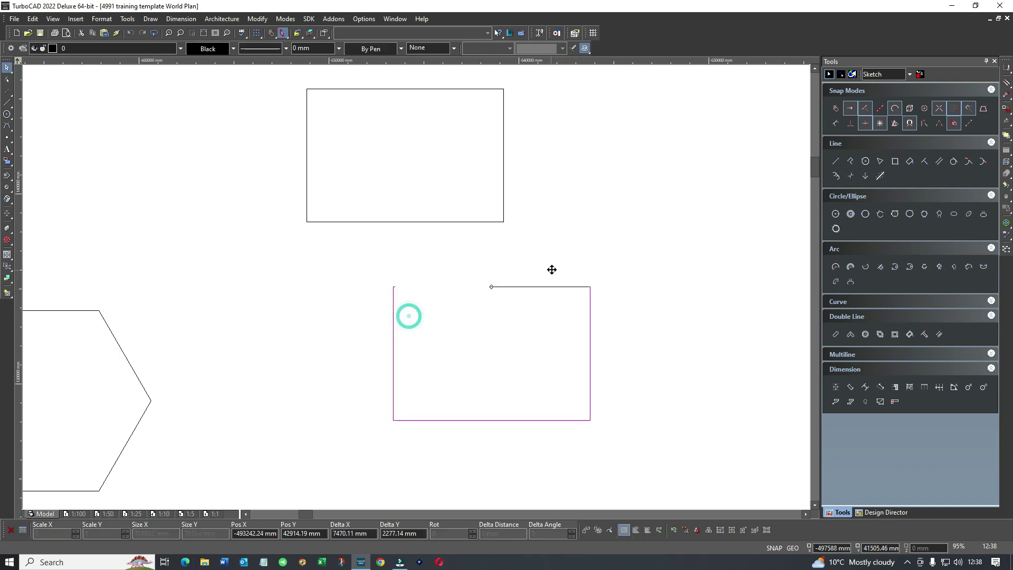
{"action": "left_click", "coordinate": [552, 268]}
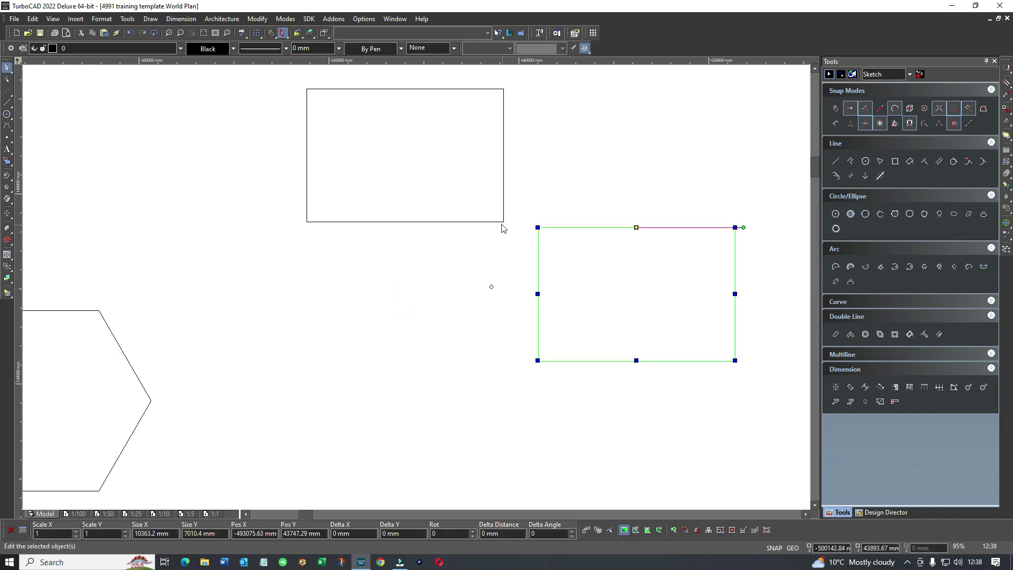
{"action": "scroll", "coordinate": [502, 229], "scroll_direction": "up", "scroll_amount": 3}
- Move the lower rectangle again, placing it up and to the left
{"action": "left_click", "coordinate": [398, 279]}
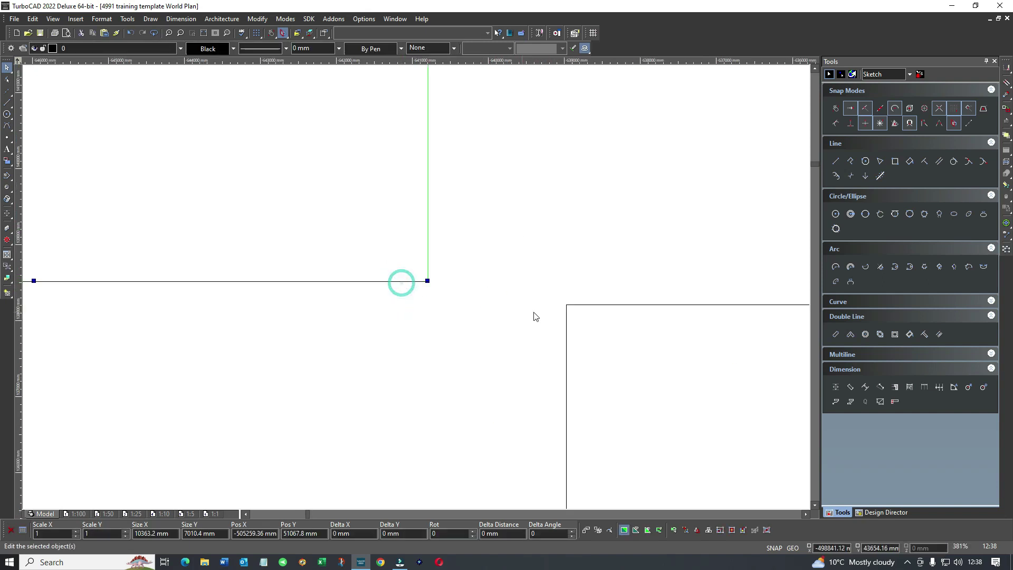
{"action": "left_click", "coordinate": [550, 324]}
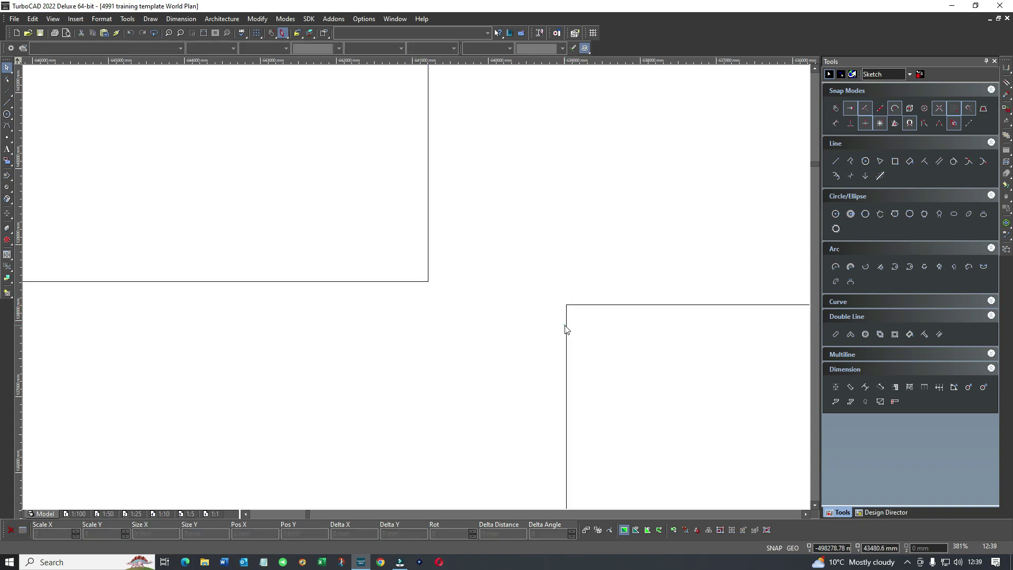
{"action": "left_click", "coordinate": [565, 306]}
{"action": "left_click", "coordinate": [571, 314]}
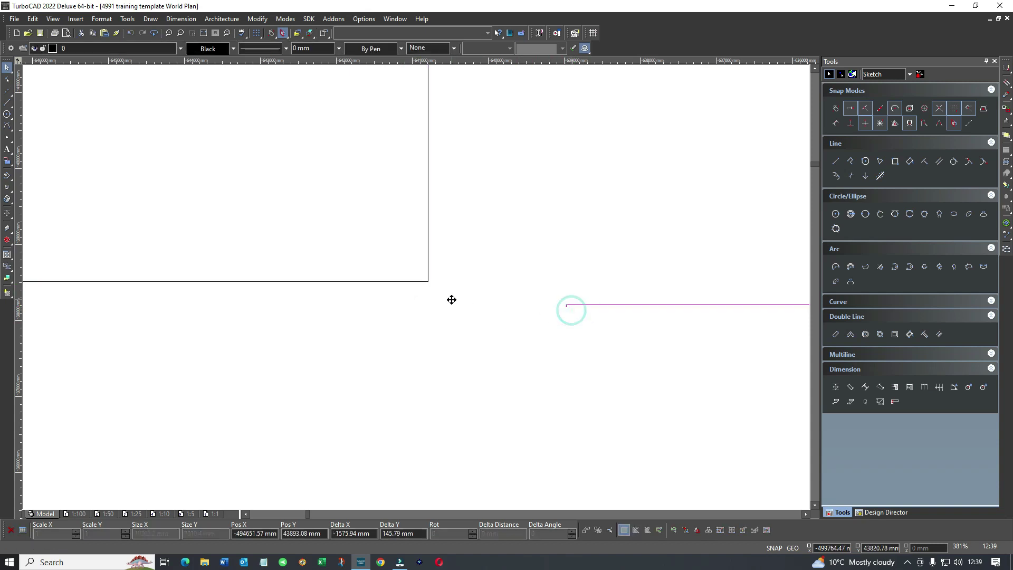
{"action": "scroll", "coordinate": [414, 288], "scroll_direction": "up", "scroll_amount": 2}
{"action": "scroll", "coordinate": [415, 287], "scroll_direction": "up", "scroll_amount": 2}
{"action": "left_click", "coordinate": [415, 285]}
{"action": "left_click", "coordinate": [351, 251]}
{"action": "scroll", "coordinate": [344, 258], "scroll_direction": "up", "scroll_amount": 1}
{"action": "left_click", "coordinate": [392, 249]}
{"action": "left_click", "coordinate": [350, 181]}
{"action": "scroll", "coordinate": [416, 292], "scroll_direction": "up", "scroll_amount": 1}
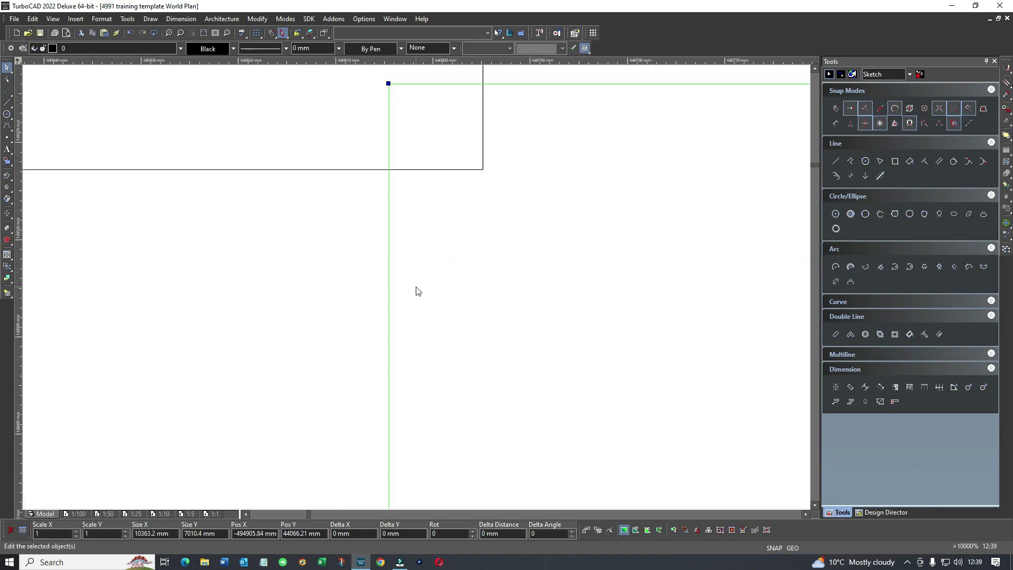
- Shift the rectangle so its corner sits near the upper rectangle's corner
{"action": "left_click", "coordinate": [420, 238]}
{"action": "left_click", "coordinate": [496, 281]}
{"action": "left_click", "coordinate": [493, 208]}
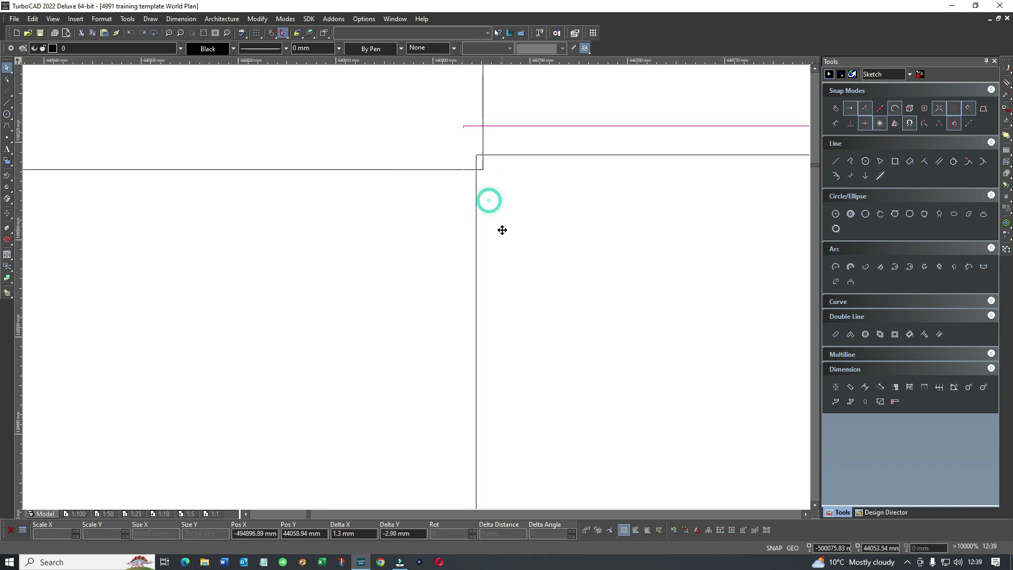
{"action": "left_click", "coordinate": [504, 233]}
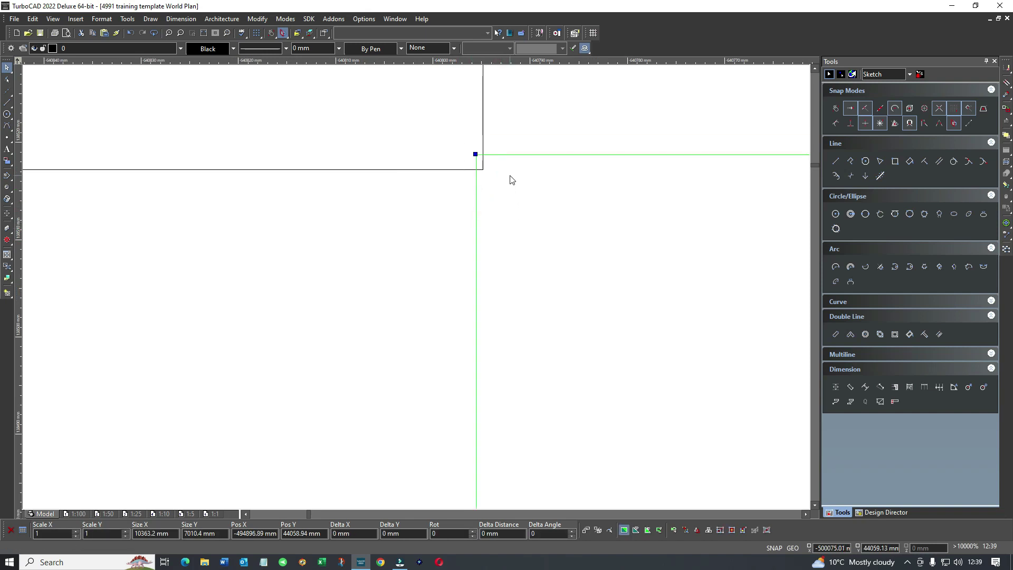
{"action": "left_click", "coordinate": [511, 181]}
{"action": "left_click", "coordinate": [517, 201]}
{"action": "middle_click_drag", "start_coordinate": [519, 201], "coordinate": [414, 290]}
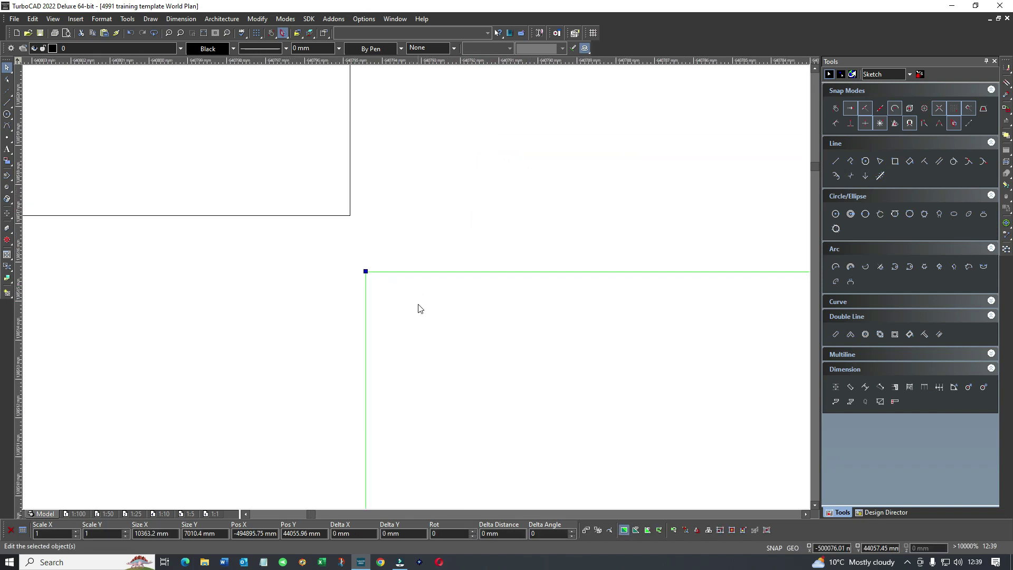
- Snap the rectangle's corner onto the upper rectangle's corner
{"action": "left_click", "coordinate": [419, 309]}
{"action": "left_click", "coordinate": [376, 263]}
{"action": "left_click", "coordinate": [353, 247]}
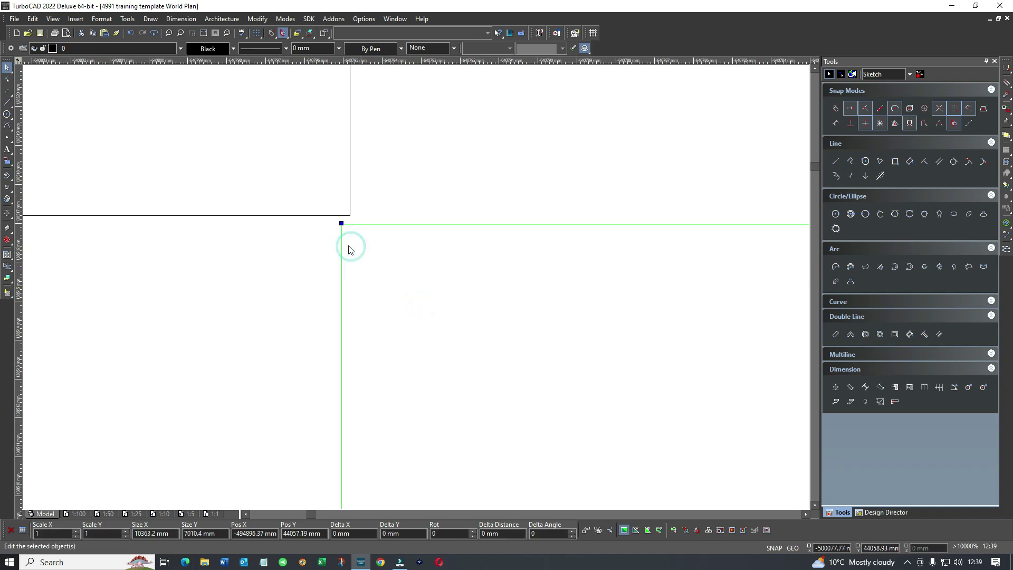
{"action": "left_click", "coordinate": [351, 243]}
{"action": "left_click", "coordinate": [353, 234]}
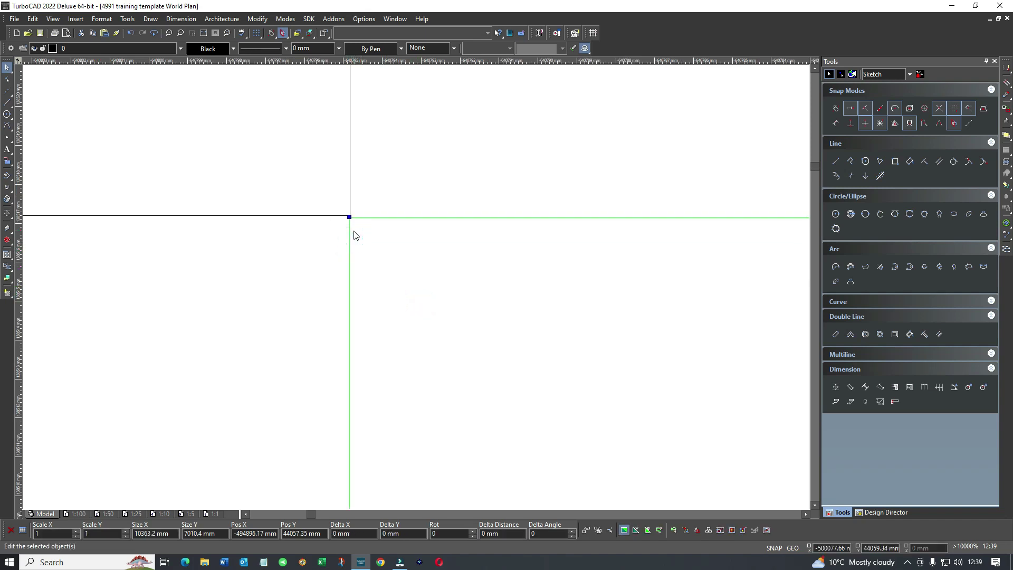
{"action": "mouse_move", "coordinate": [341, 228]}
{"action": "middle_mouse_down"}
{"action": "mouse_move", "coordinate": [443, 274]}
{"action": "mouse_move", "coordinate": [402, 306]}
{"action": "middle_mouse_up"}
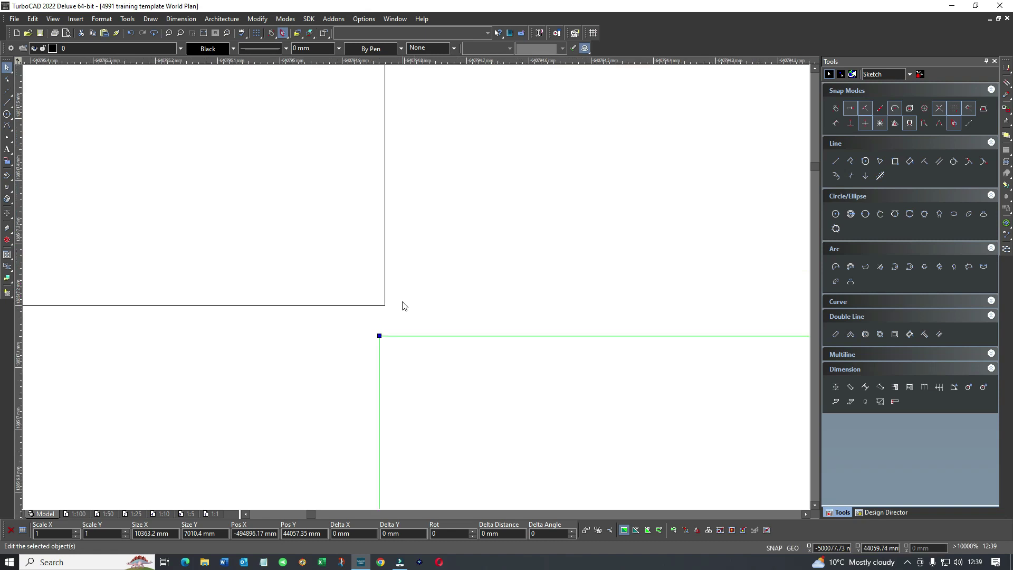
- Nudge the block's corner onto the upper corner, dismissing the Viewport warnings
{"action": "left_click", "coordinate": [394, 351]}
{"action": "left_click", "coordinate": [393, 323]}
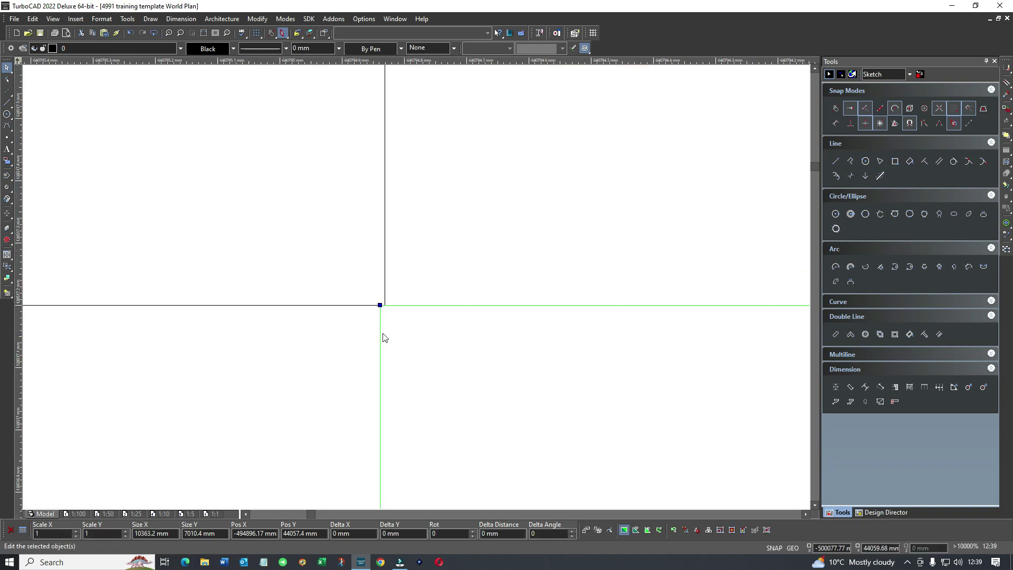
{"action": "scroll", "coordinate": [382, 337], "scroll_direction": "up", "scroll_amount": 1}
{"action": "left_click", "coordinate": [618, 320]}
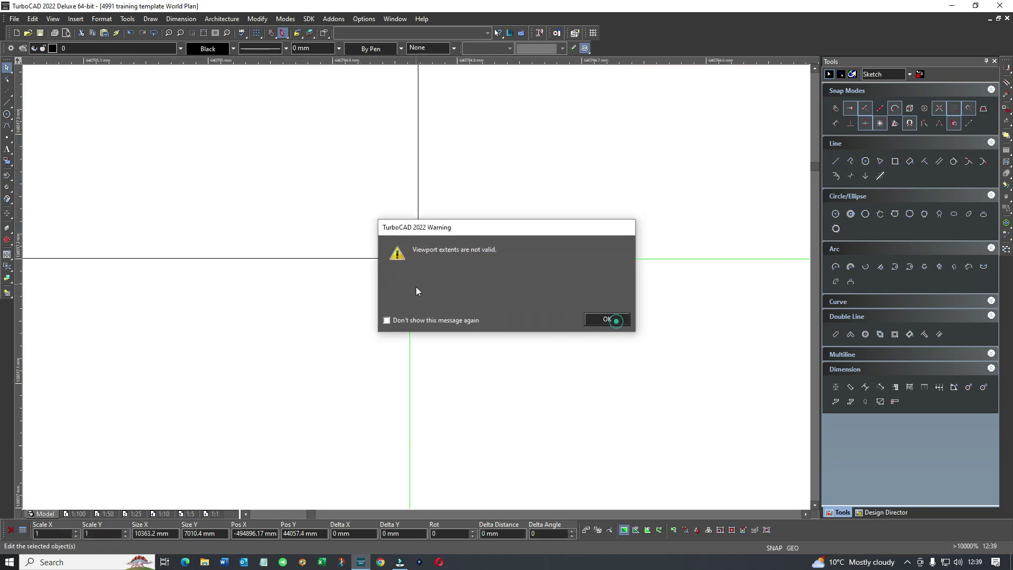
{"action": "left_click", "coordinate": [420, 284]}
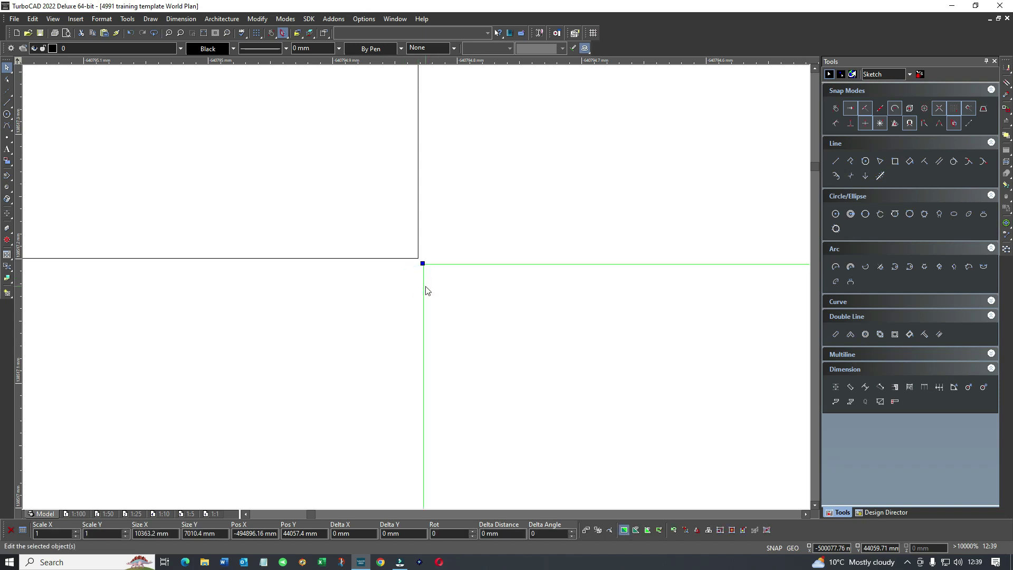
{"action": "left_click", "coordinate": [602, 321]}
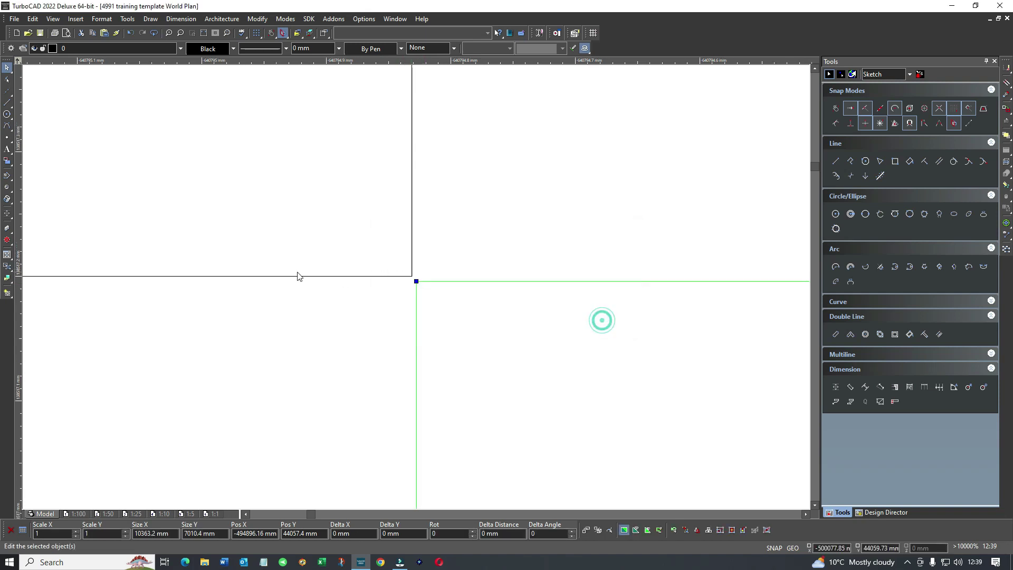
{"action": "left_click", "coordinate": [417, 291]}
{"action": "left_click", "coordinate": [416, 286]}
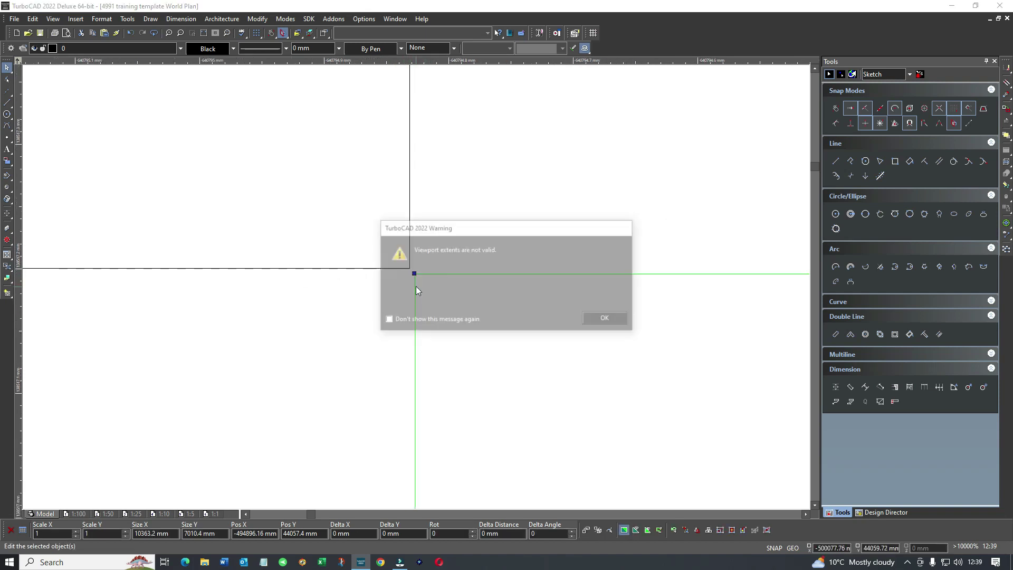
{"action": "left_click", "coordinate": [604, 319]}
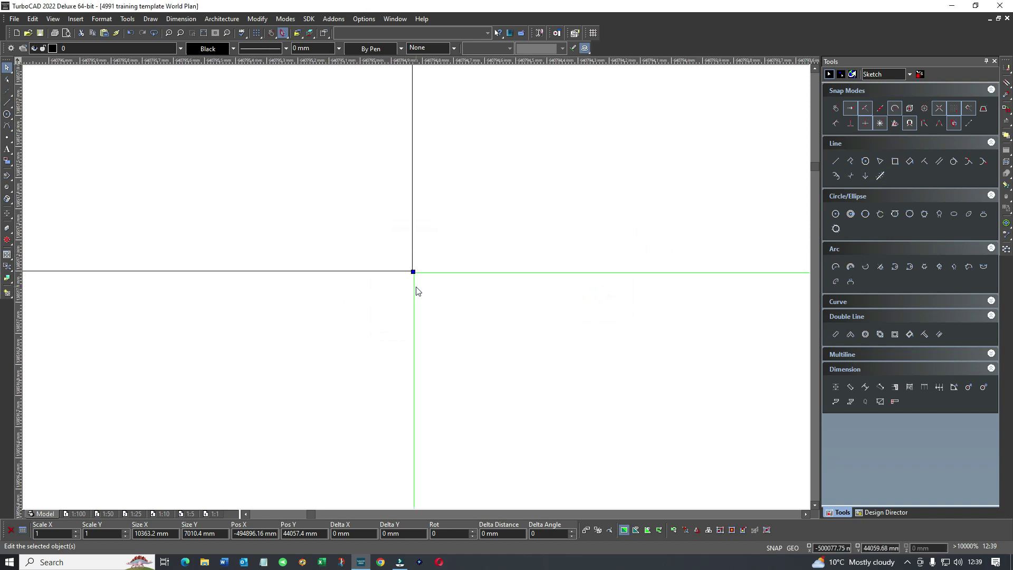
- Move the block below the corner and set its reference point at its corner
{"action": "left_click", "coordinate": [445, 282]}
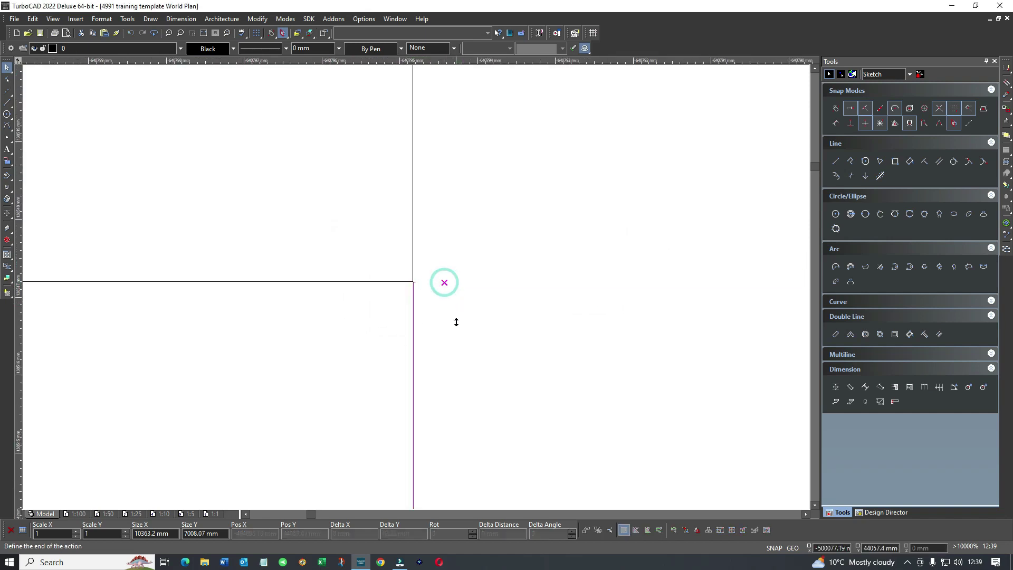
{"action": "left_click", "coordinate": [423, 292]}
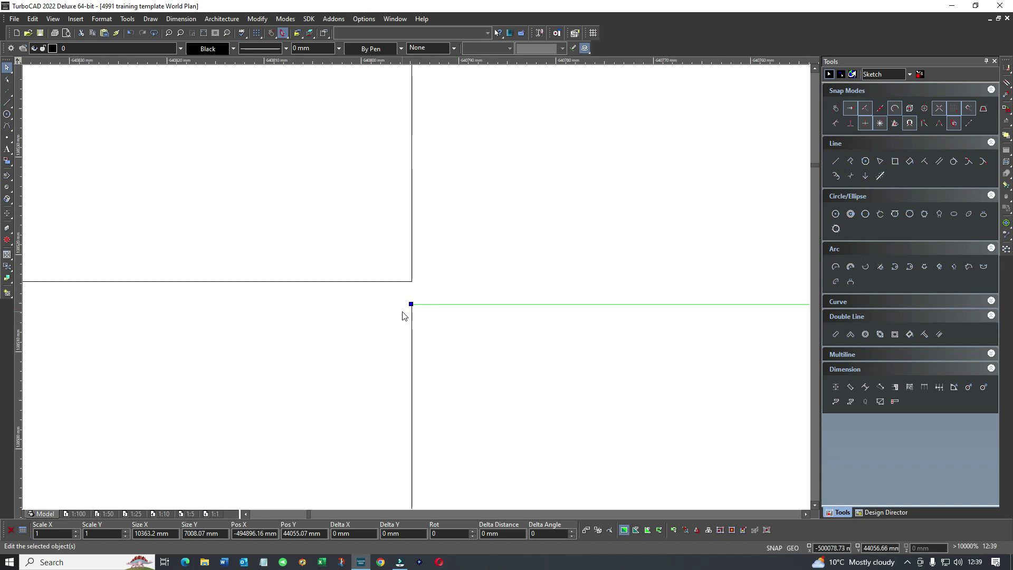
{"action": "scroll", "coordinate": [415, 291], "scroll_direction": "up", "scroll_amount": 2}
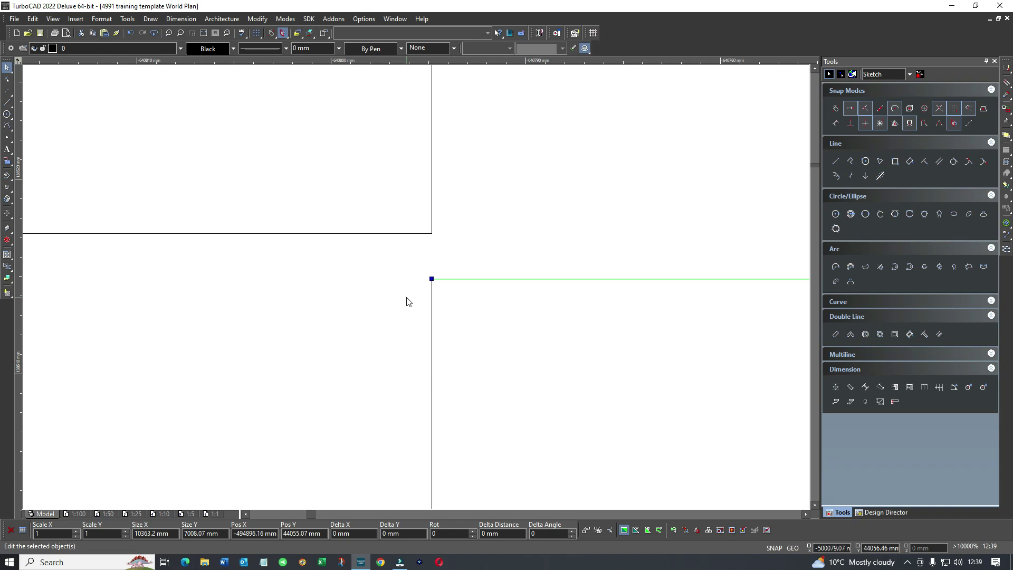
{"action": "left_click_drag", "start_coordinate": [407, 302], "coordinate": [409, 301]}
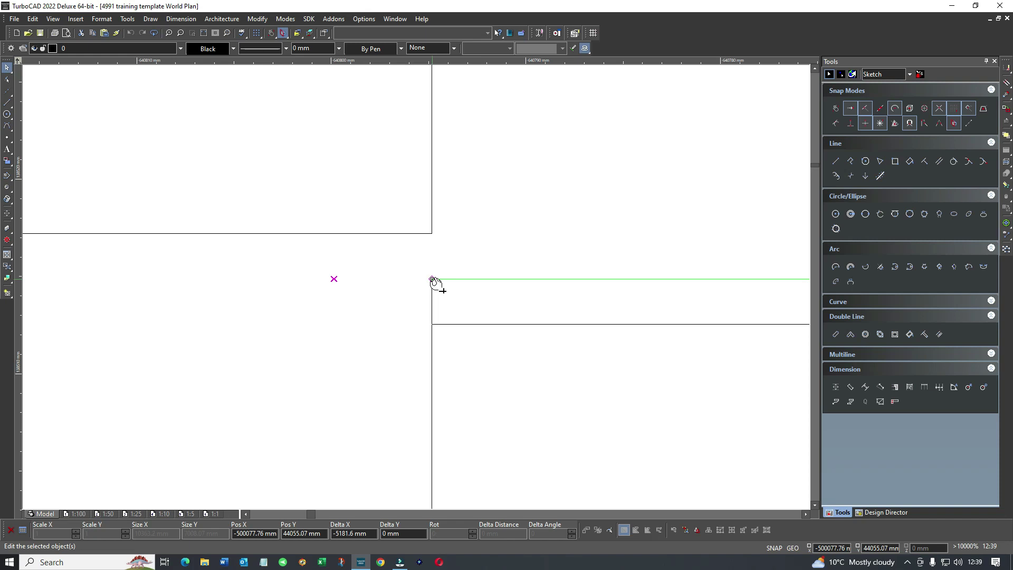
{"action": "left_click", "coordinate": [433, 279]}
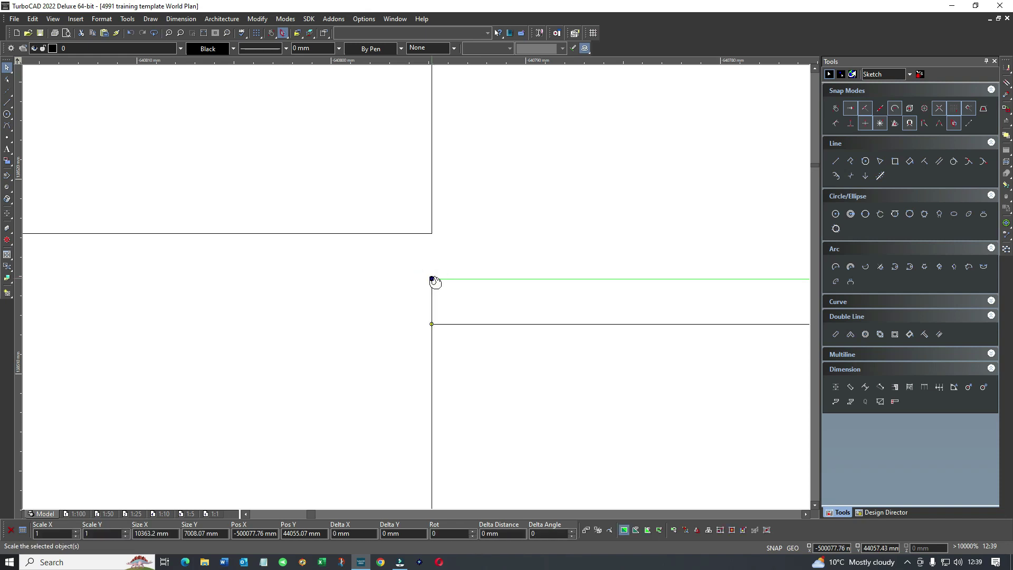
- Snap the block's corner onto the upper rectangle's corner
{"action": "left_click", "coordinate": [434, 281]}
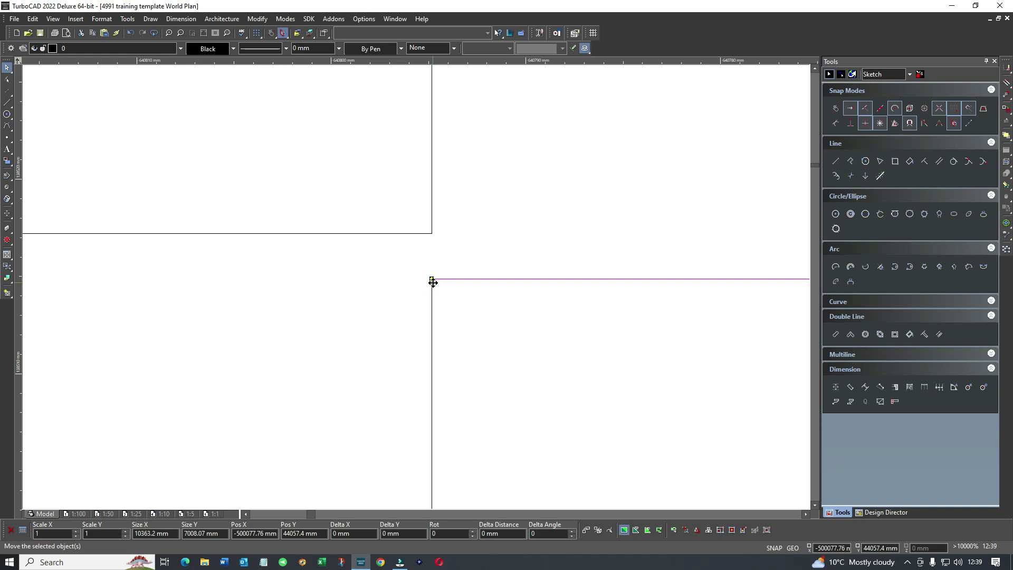
{"action": "scroll", "coordinate": [433, 283], "scroll_direction": "up", "scroll_amount": 3}
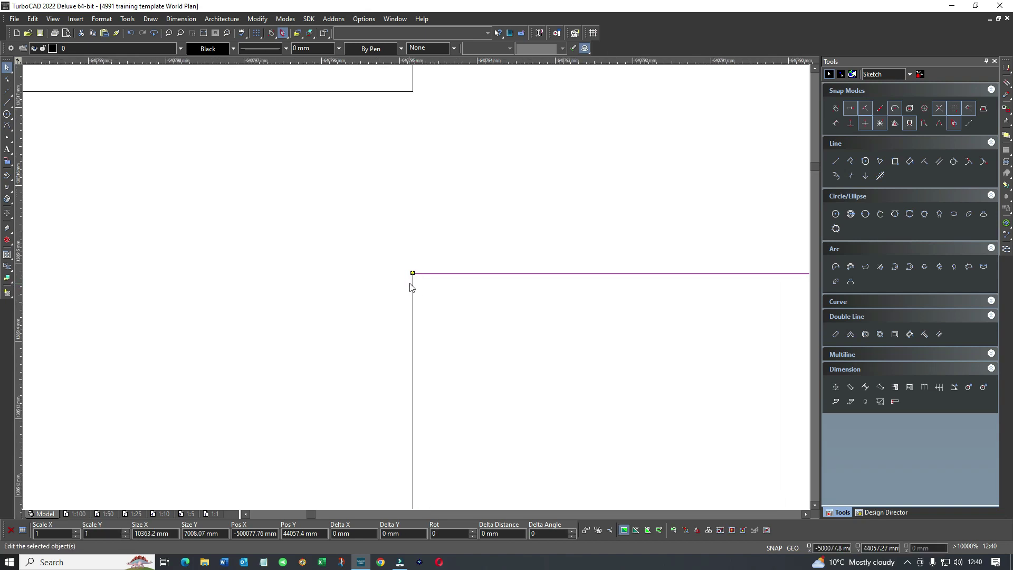
{"action": "scroll", "coordinate": [411, 287], "scroll_direction": "down", "scroll_amount": 2}
{"action": "left_click", "coordinate": [418, 282]}
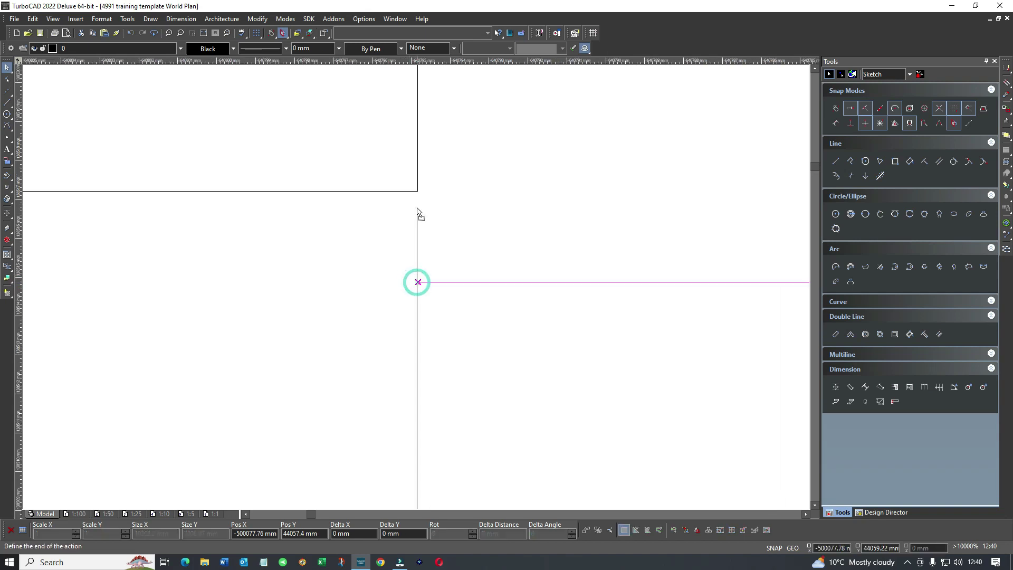
{"action": "left_click", "coordinate": [418, 192]}
{"action": "left_click", "coordinate": [448, 180]}
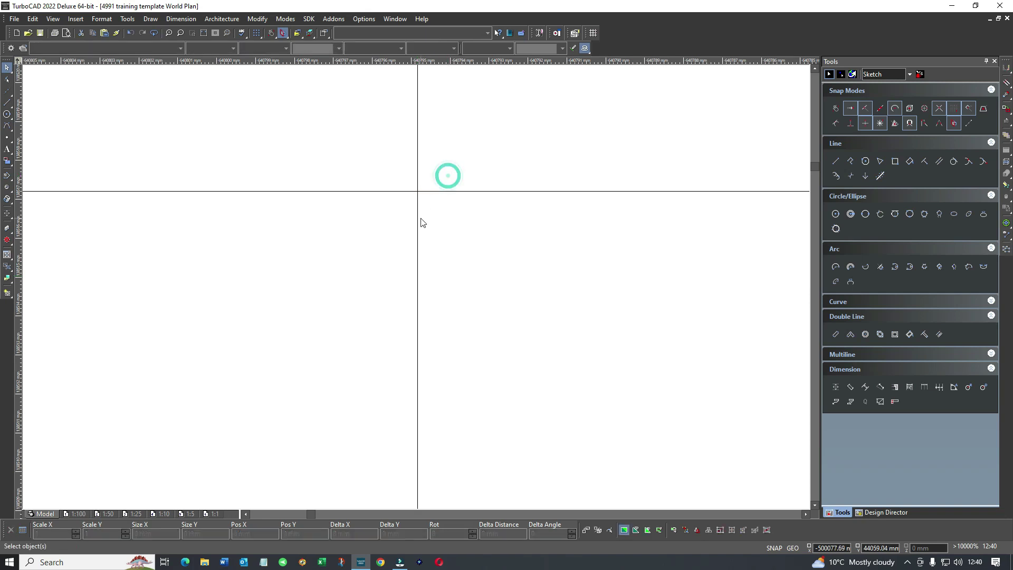
{"action": "scroll", "coordinate": [417, 301], "scroll_direction": "down", "scroll_amount": 2}
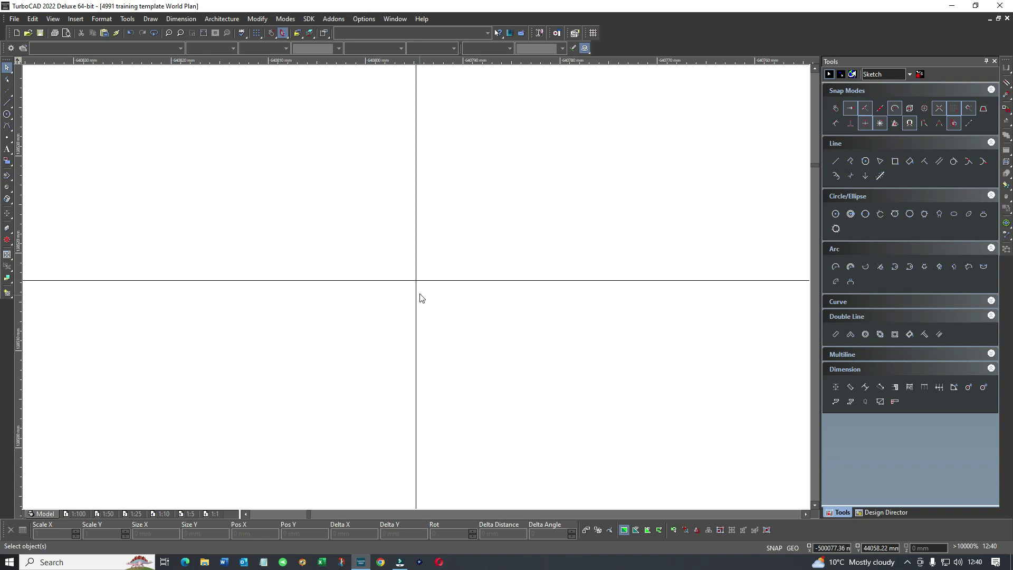
{"action": "scroll", "coordinate": [418, 291], "scroll_direction": "down", "scroll_amount": 1}
{"action": "scroll", "coordinate": [417, 290], "scroll_direction": "down", "scroll_amount": 1}
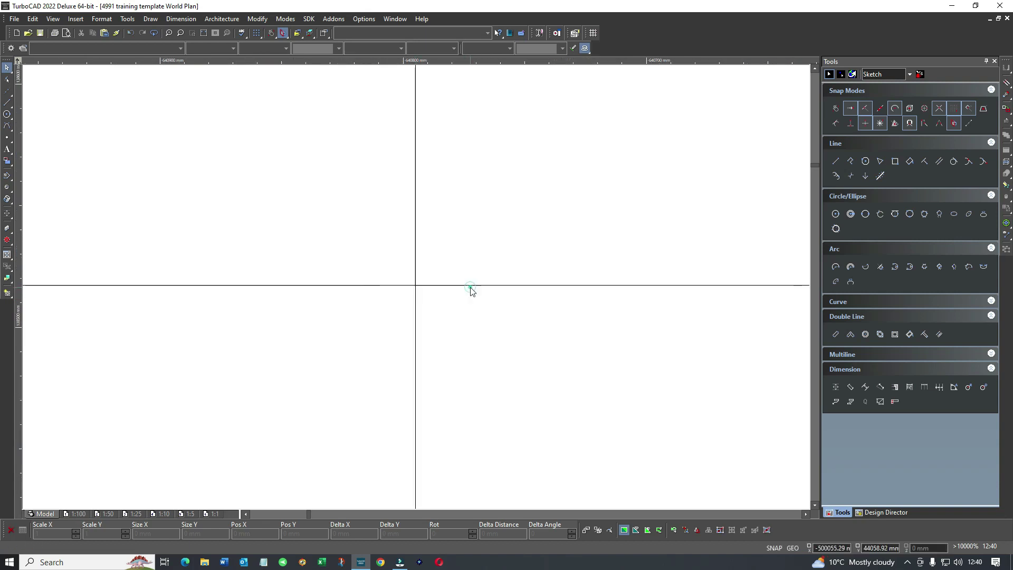
{"action": "left_click_drag", "start_coordinate": [470, 287], "coordinate": [479, 335]}
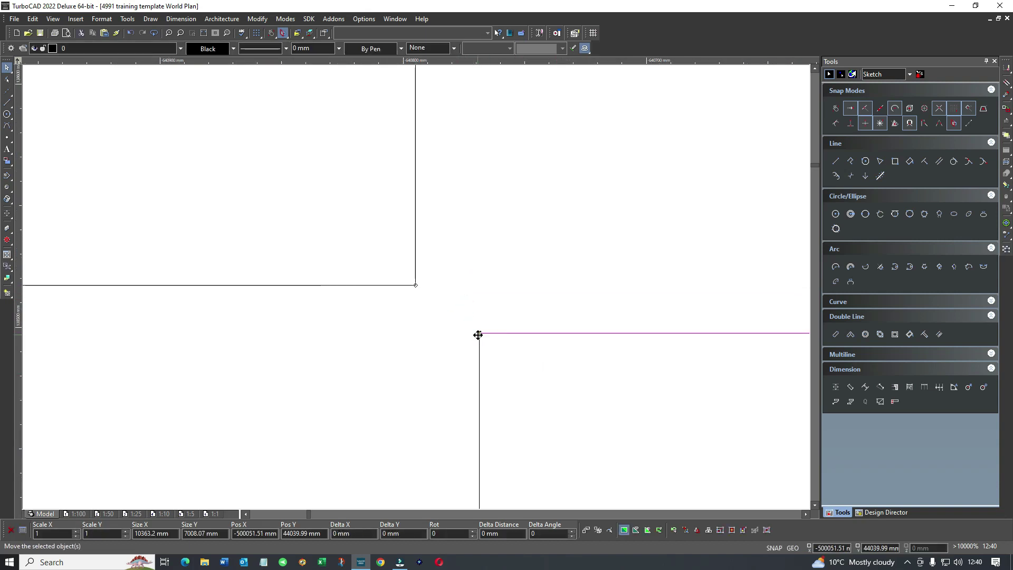
{"action": "mouse_move", "coordinate": [478, 335]}
{"action": "left_mouse_down"}
{"action": "mouse_move", "coordinate": [417, 285]}
{"action": "mouse_move", "coordinate": [446, 296]}
{"action": "mouse_move", "coordinate": [532, 381]}
{"action": "mouse_move", "coordinate": [417, 290]}
{"action": "left_mouse_up"}
{"action": "scroll", "coordinate": [418, 285], "scroll_direction": "down", "scroll_amount": 3}
{"action": "scroll", "coordinate": [418, 291], "scroll_direction": "down", "scroll_amount": 2}
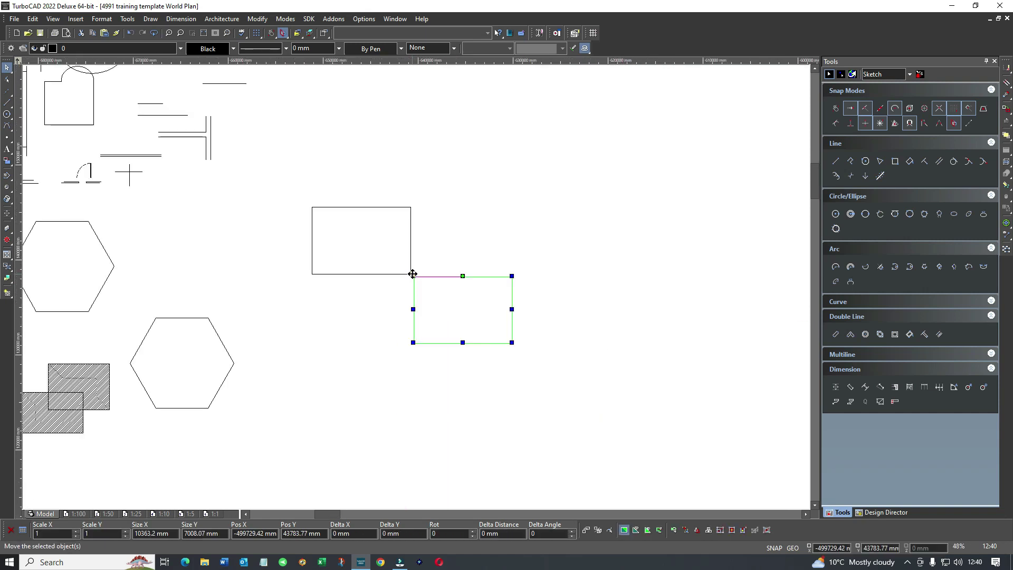
- Seat the lower rectangle along the upper rectangle's bottom edge, offset to the left
{"action": "mouse_move", "coordinate": [414, 276]}
{"action": "left_mouse_down"}
{"action": "mouse_move", "coordinate": [496, 312]}
{"action": "mouse_move", "coordinate": [410, 274]}
{"action": "left_mouse_up"}
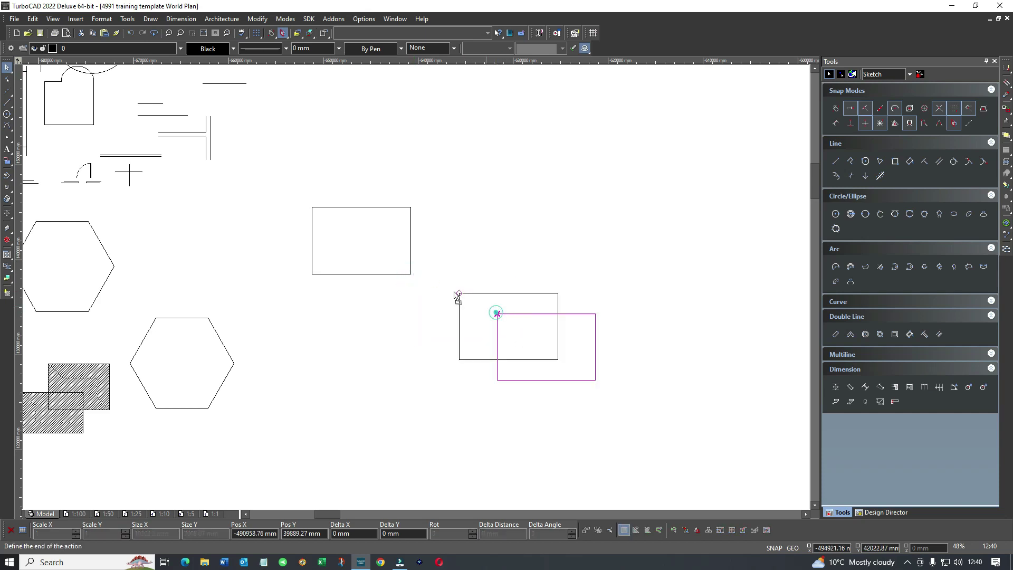
{"action": "left_click", "coordinate": [461, 225]}
{"action": "scroll", "coordinate": [420, 289], "scroll_direction": "up", "scroll_amount": 4}
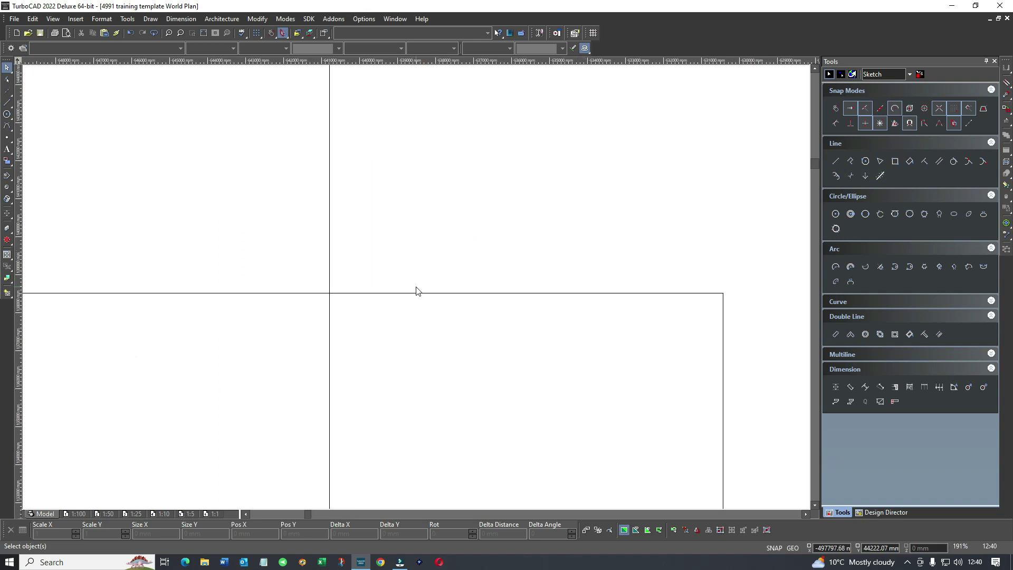
{"action": "scroll", "coordinate": [412, 297], "scroll_direction": "down", "scroll_amount": 2}
{"action": "scroll", "coordinate": [416, 293], "scroll_direction": "down", "scroll_amount": 2}
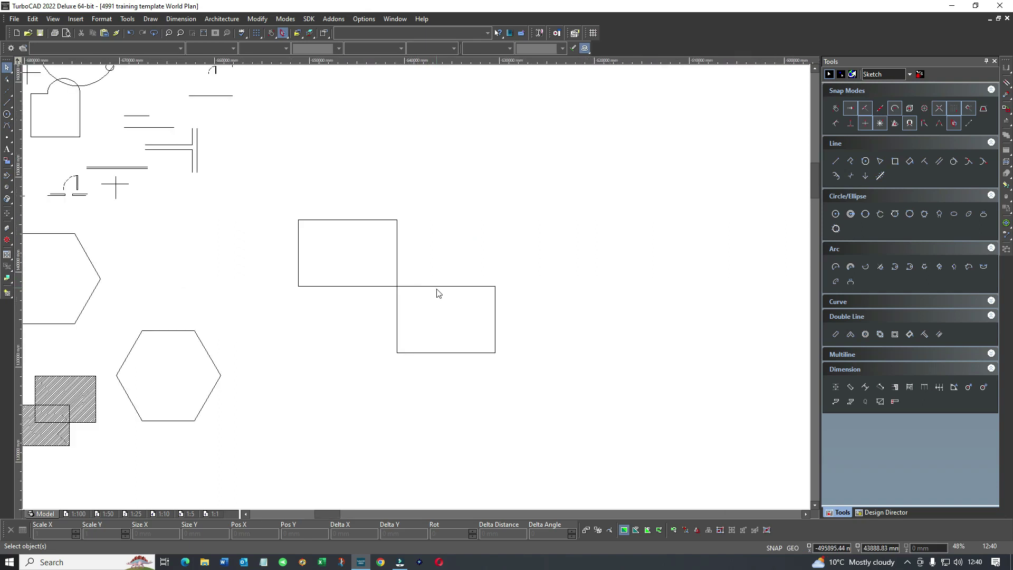
{"action": "left_click", "coordinate": [407, 287]}
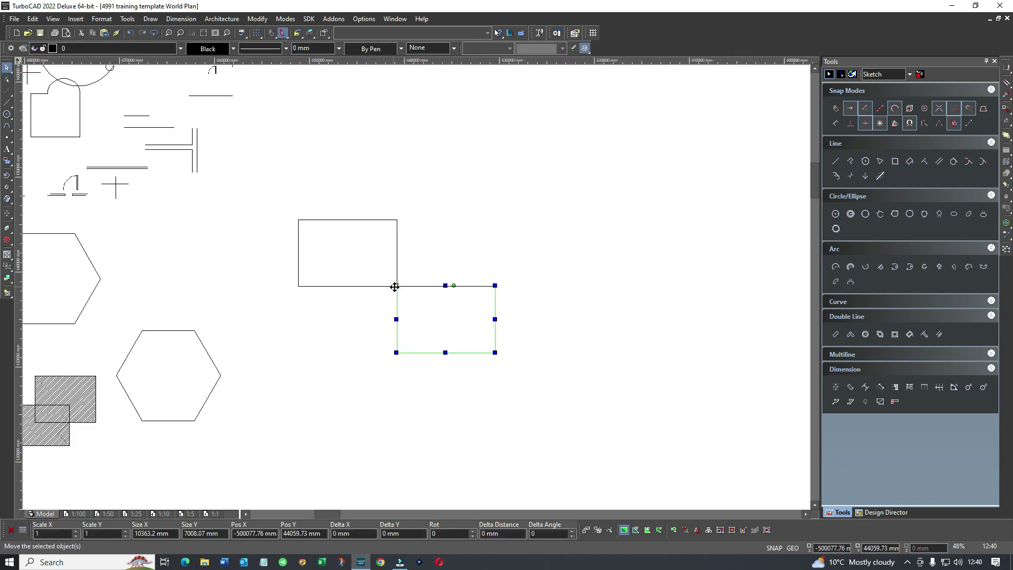
{"action": "left_click_drag", "start_coordinate": [394, 286], "coordinate": [405, 280]}
{"action": "left_click", "coordinate": [397, 252]}
{"action": "left_click", "coordinate": [443, 216]}
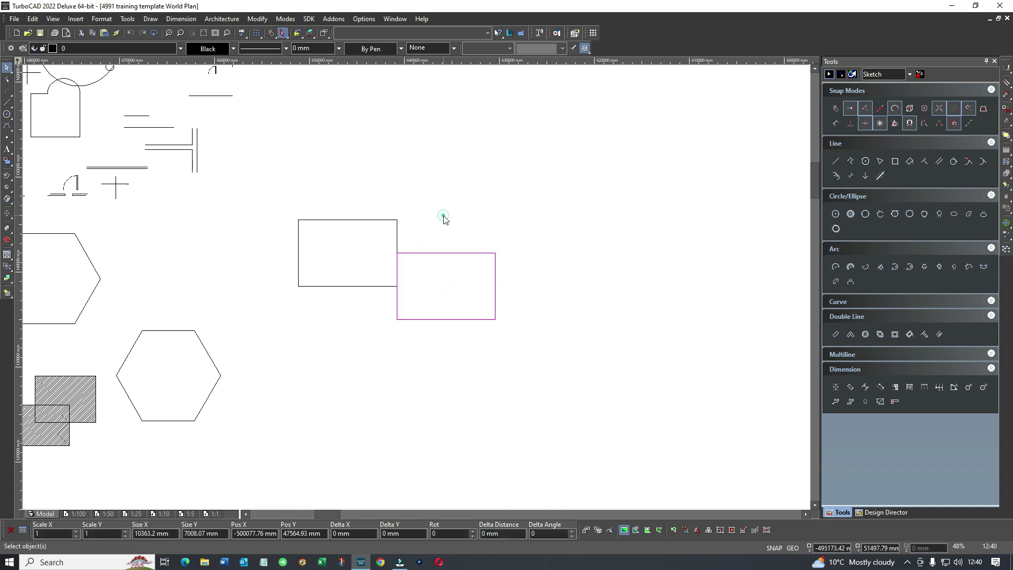
{"action": "left_click", "coordinate": [418, 252]}
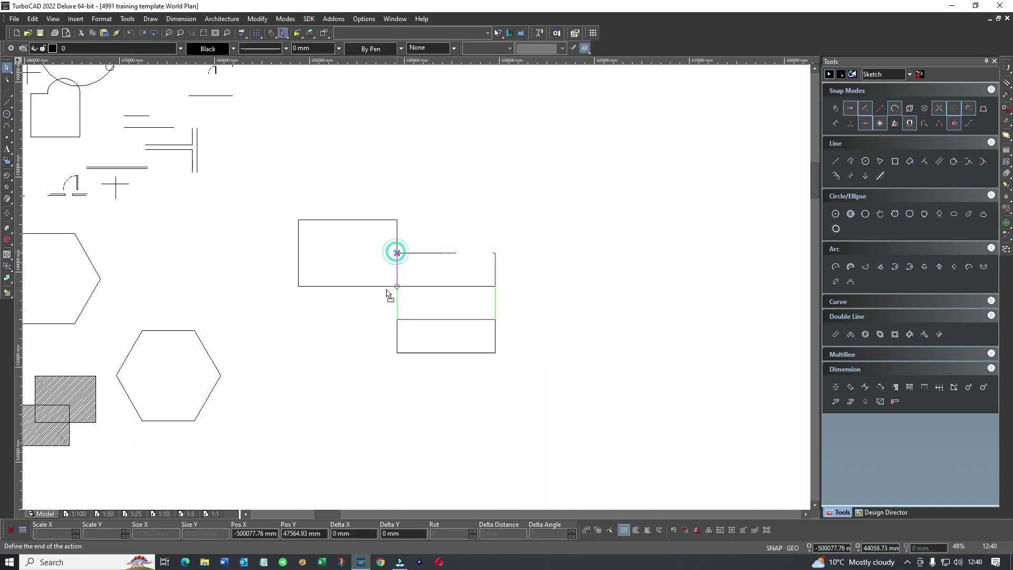
{"action": "left_click", "coordinate": [348, 286]}
{"action": "left_click", "coordinate": [327, 301]}
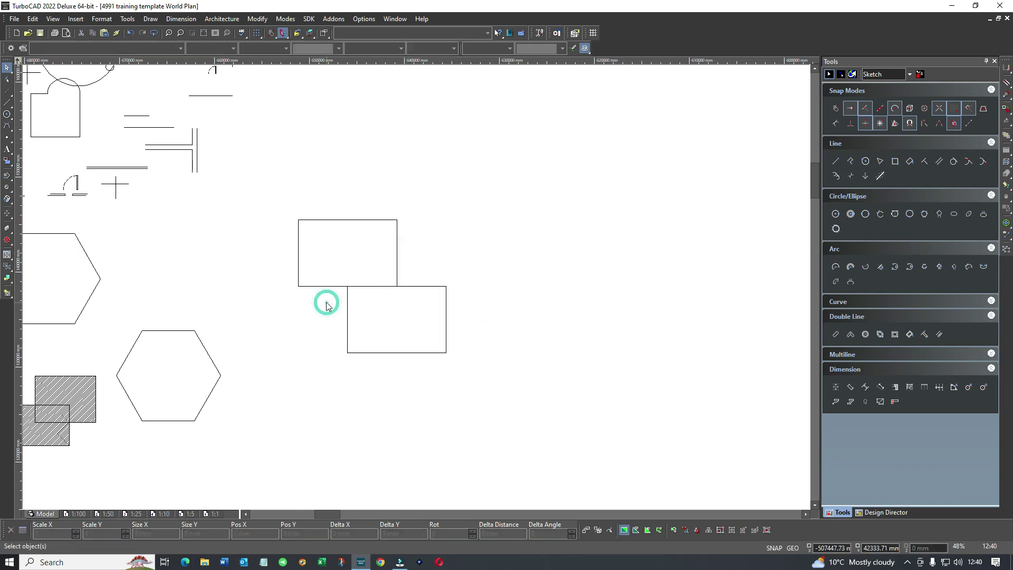
{"action": "left_click", "coordinate": [216, 374]}
{"action": "scroll", "coordinate": [215, 383], "scroll_direction": "up", "scroll_amount": 2}
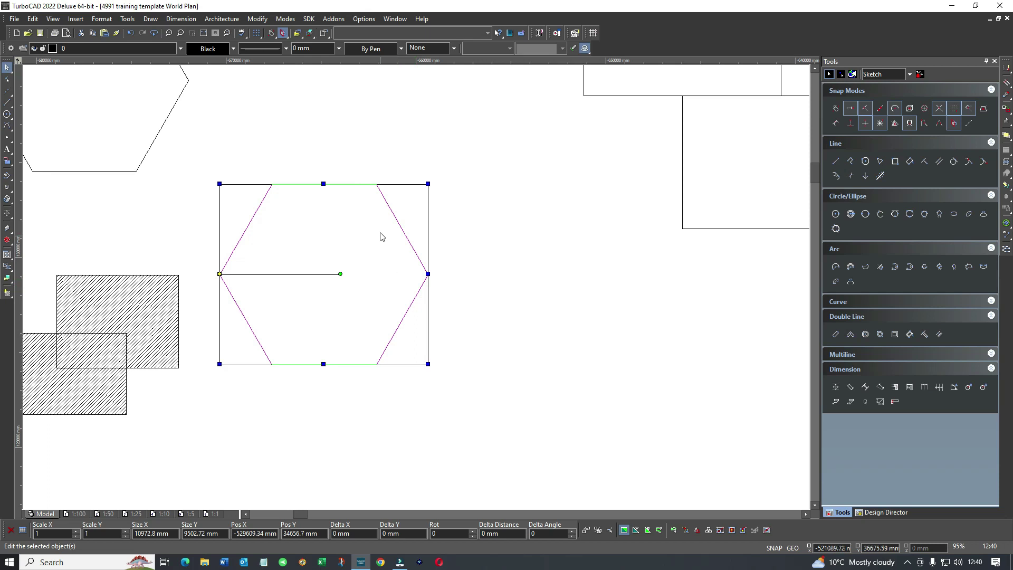
- Move the hexagon's reference point to its right vertex
{"action": "left_click", "coordinate": [515, 219]}
{"action": "left_click", "coordinate": [399, 216]}
{"action": "left_click_drag", "start_coordinate": [455, 240], "coordinate": [444, 273]}
{"action": "scroll", "coordinate": [431, 279], "scroll_direction": "up", "scroll_amount": 3}
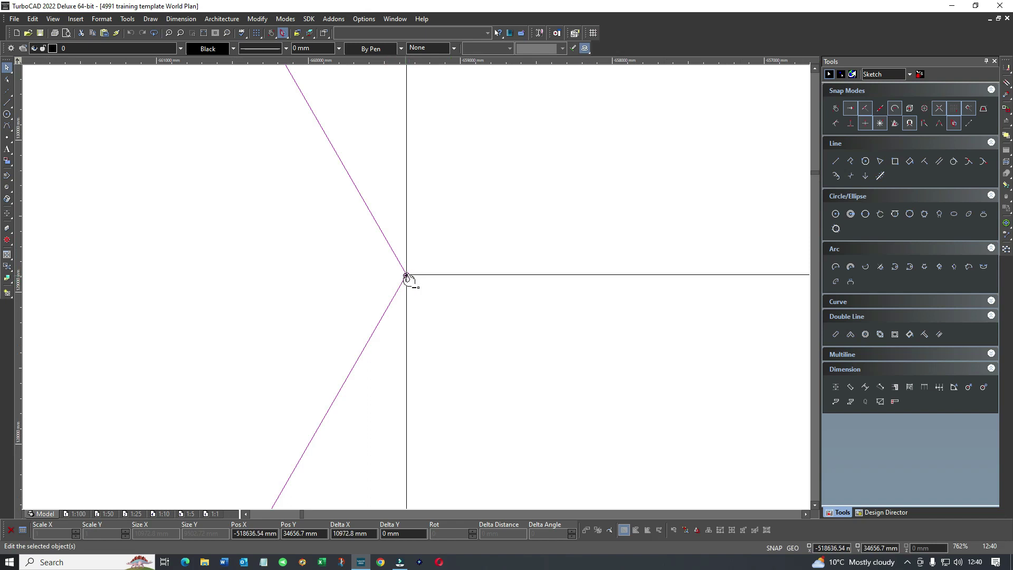
{"action": "left_click", "coordinate": [407, 278]}
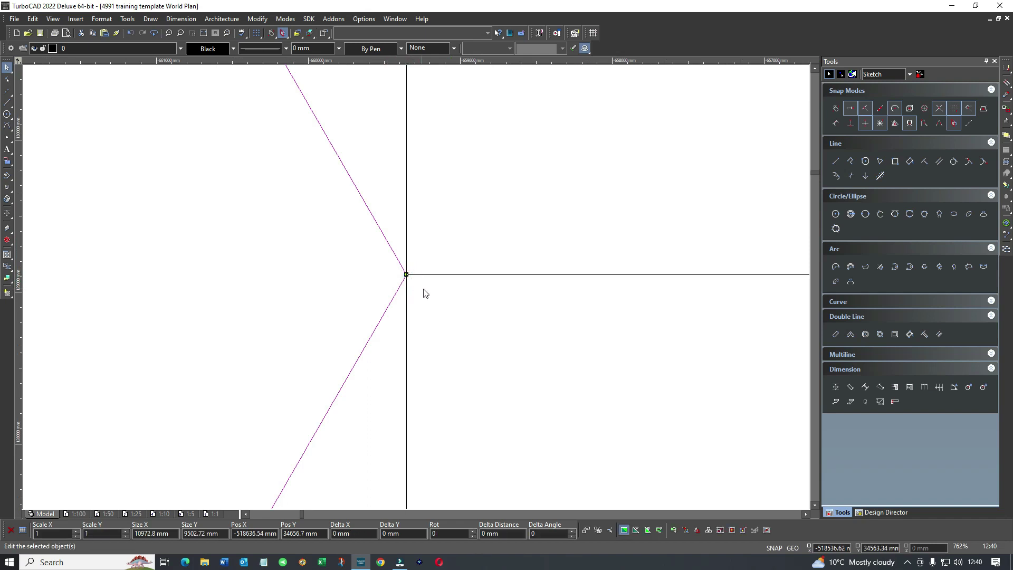
{"action": "scroll", "coordinate": [423, 294], "scroll_direction": "down", "scroll_amount": 1}
{"action": "scroll", "coordinate": [435, 303], "scroll_direction": "down", "scroll_amount": 2}
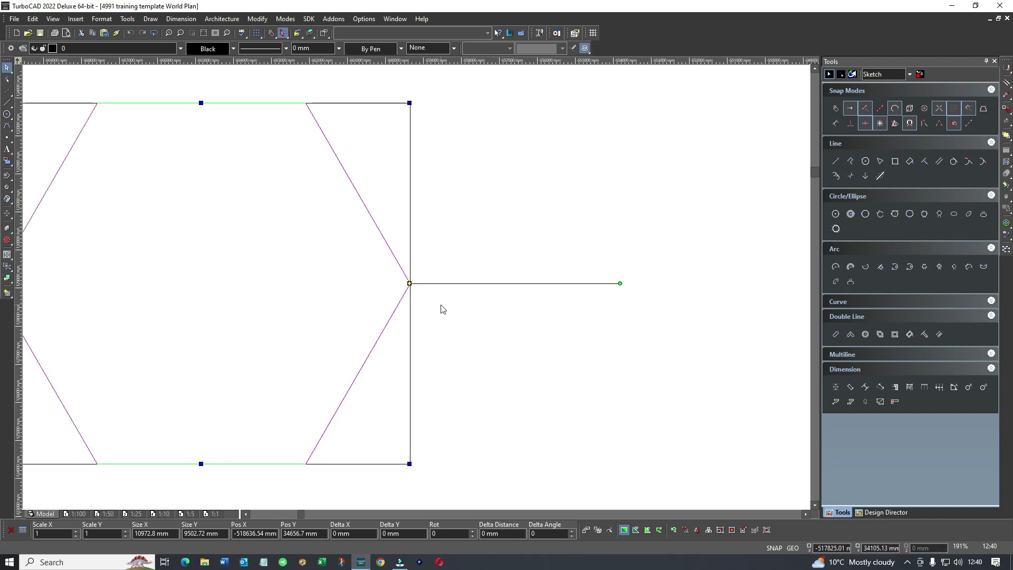
{"action": "scroll", "coordinate": [428, 300], "scroll_direction": "down", "scroll_amount": 2}
{"action": "scroll", "coordinate": [411, 286], "scroll_direction": "down", "scroll_amount": 1}
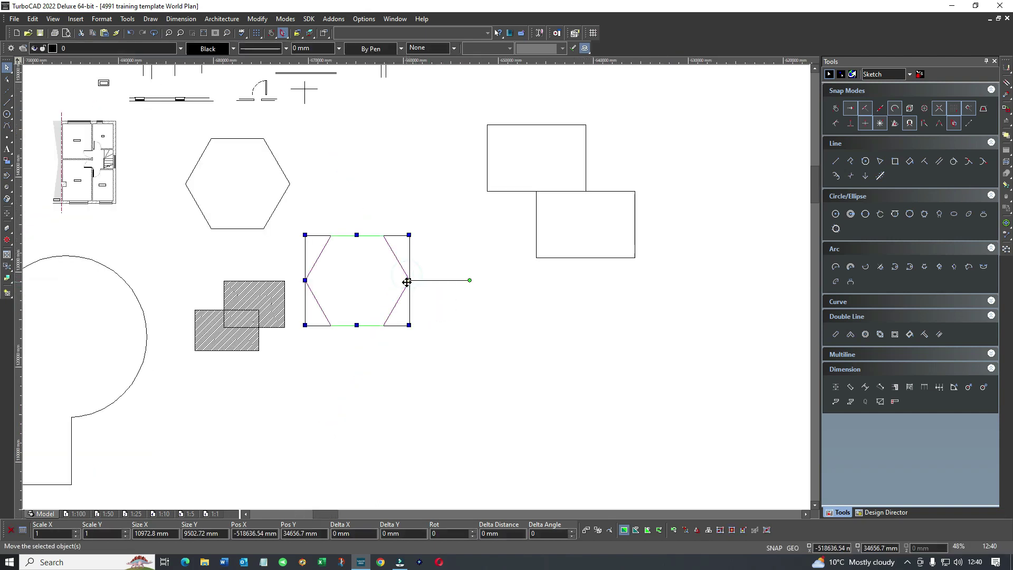
- Snap the hexagon's right vertex against the upper rectangle's left edge
{"action": "left_click", "coordinate": [407, 281]}
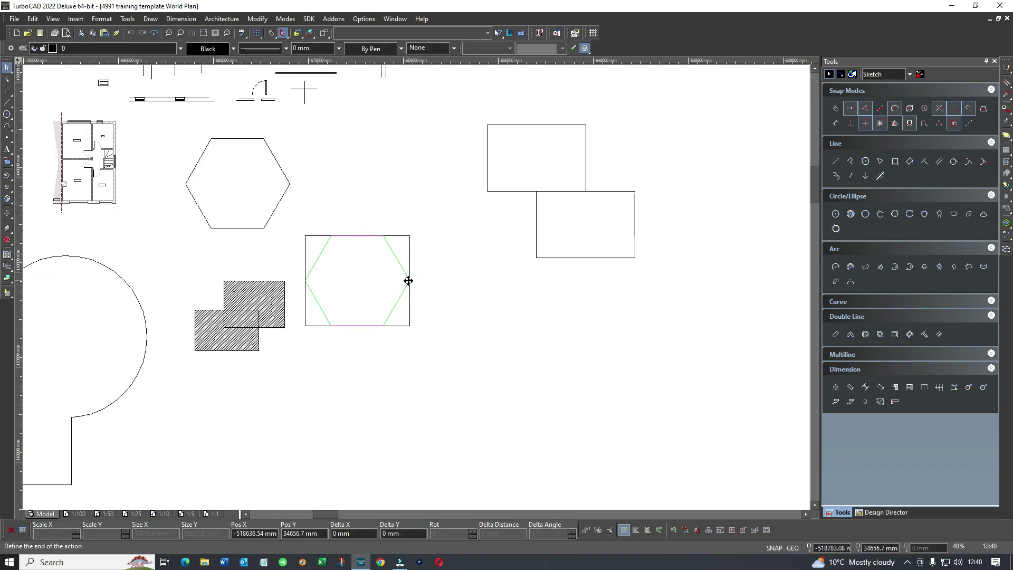
{"action": "left_click", "coordinate": [488, 164]}
{"action": "left_click", "coordinate": [497, 243]}
{"action": "scroll", "coordinate": [416, 291], "scroll_direction": "down", "scroll_amount": 1}
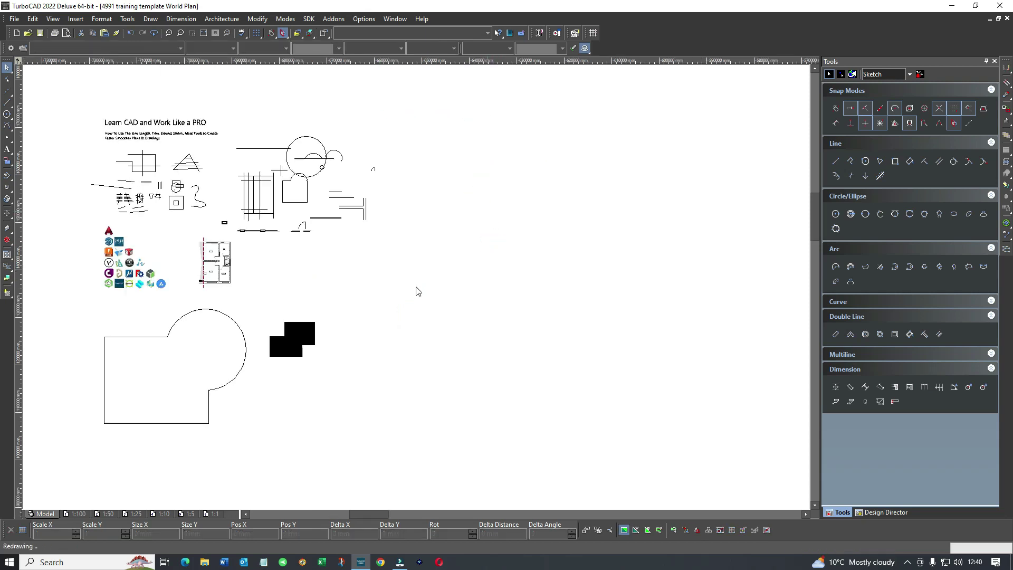
{"action": "scroll", "coordinate": [420, 273], "scroll_direction": "up", "scroll_amount": 1}
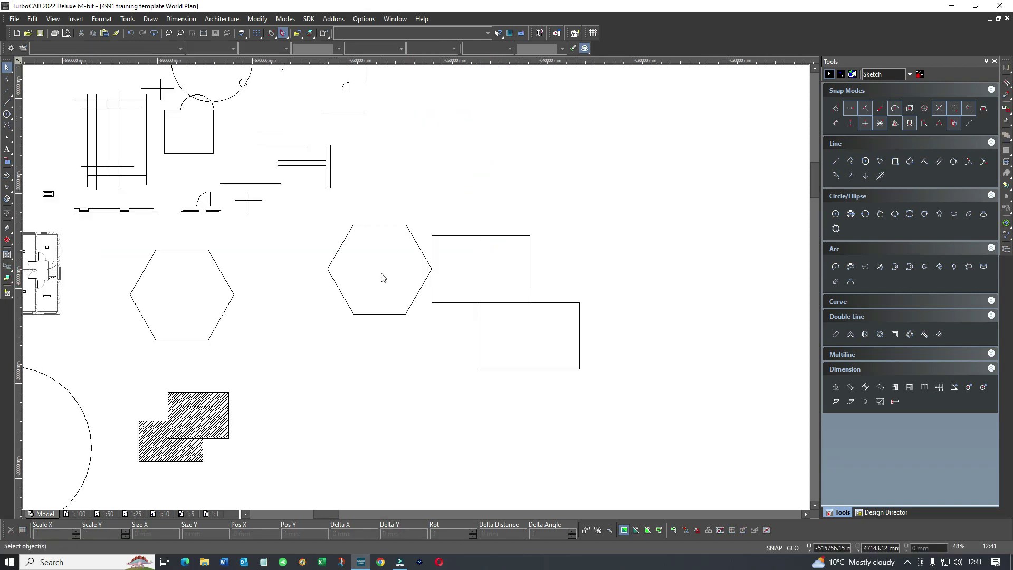
{"action": "scroll", "coordinate": [355, 275], "scroll_direction": "down", "scroll_amount": 1}
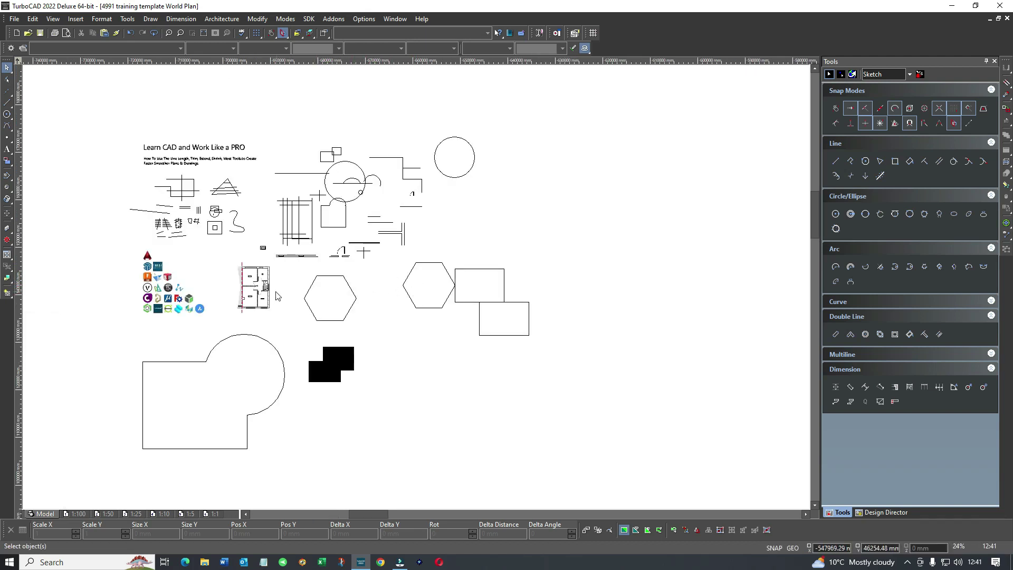
{"action": "scroll", "coordinate": [275, 296], "scroll_direction": "up", "scroll_amount": 1}
{"action": "scroll", "coordinate": [401, 277], "scroll_direction": "up", "scroll_amount": 1}
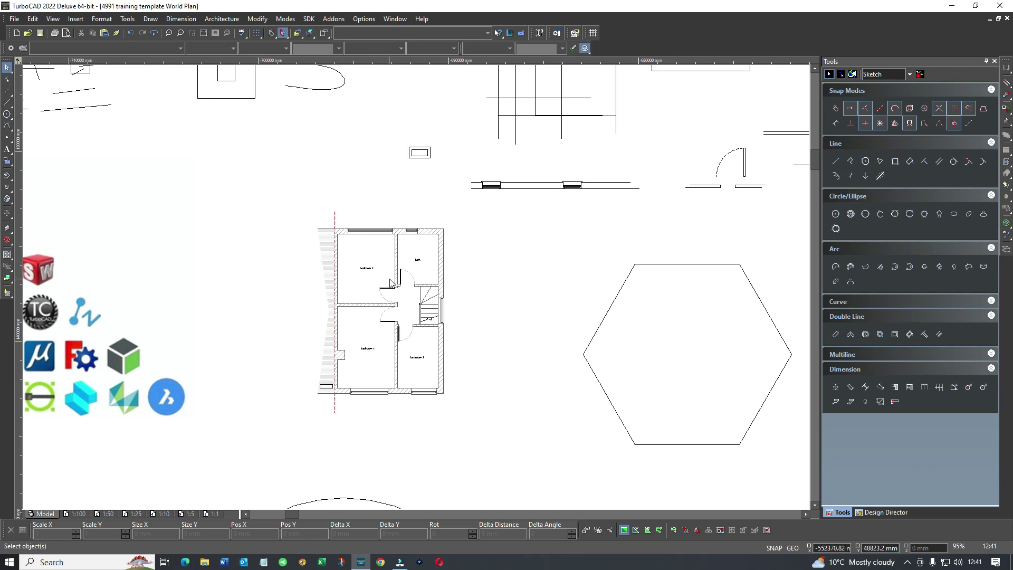
{"action": "scroll", "coordinate": [419, 287], "scroll_direction": "up", "scroll_amount": 1}
{"action": "scroll", "coordinate": [431, 305], "scroll_direction": "up", "scroll_amount": 1}
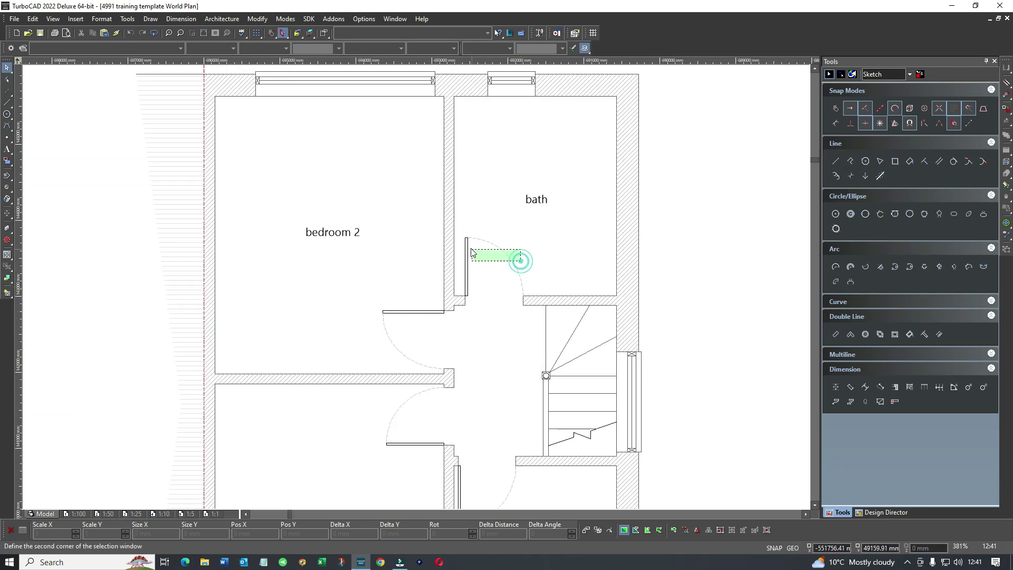
- Drag the bathroom door out of its wall opening into bedroom 2
{"action": "left_click", "coordinate": [499, 267]}
{"action": "mouse_move", "coordinate": [484, 273]}
{"action": "left_mouse_down"}
{"action": "mouse_move", "coordinate": [474, 219]}
{"action": "mouse_move", "coordinate": [347, 184]}
{"action": "left_mouse_up"}
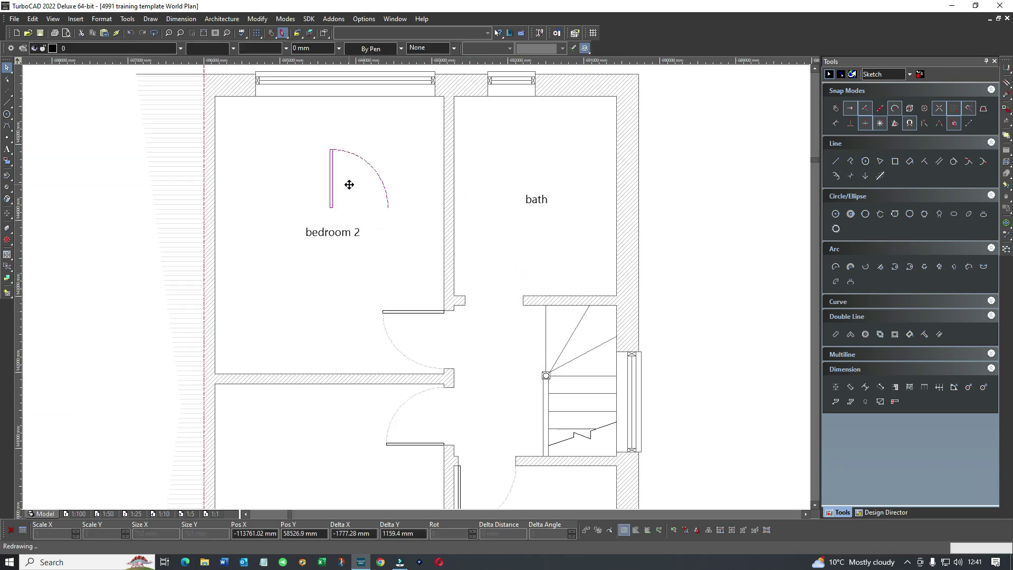
{"action": "left_click", "coordinate": [403, 365]}
- Drag the other doors out of their openings into the rooms
{"action": "left_click_drag", "start_coordinate": [430, 335], "coordinate": [367, 325]}
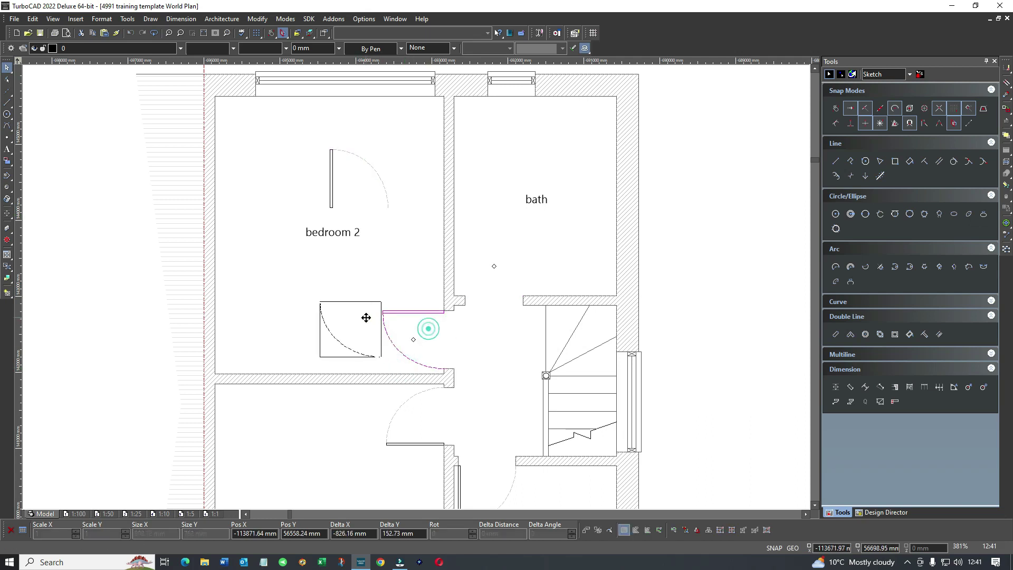
{"action": "mouse_move", "coordinate": [424, 463]}
{"action": "left_mouse_down"}
{"action": "mouse_move", "coordinate": [373, 414]}
{"action": "mouse_move", "coordinate": [351, 419]}
{"action": "left_mouse_up"}
{"action": "mouse_move", "coordinate": [531, 496]}
{"action": "left_mouse_down"}
{"action": "mouse_move", "coordinate": [464, 476]}
{"action": "mouse_move", "coordinate": [342, 470]}
{"action": "left_mouse_up"}
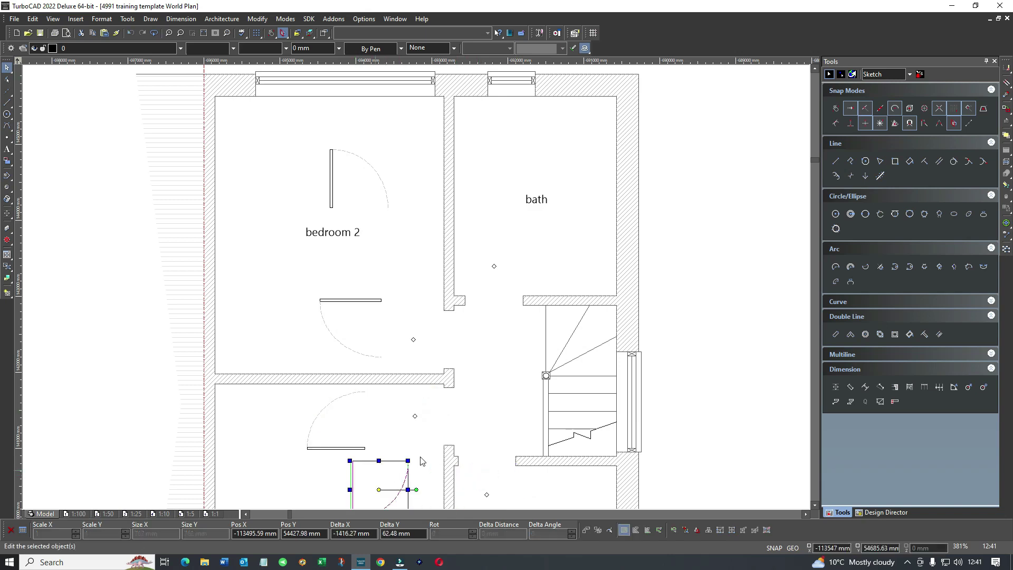
{"action": "scroll", "coordinate": [406, 242], "scroll_direction": "down", "scroll_amount": 5}
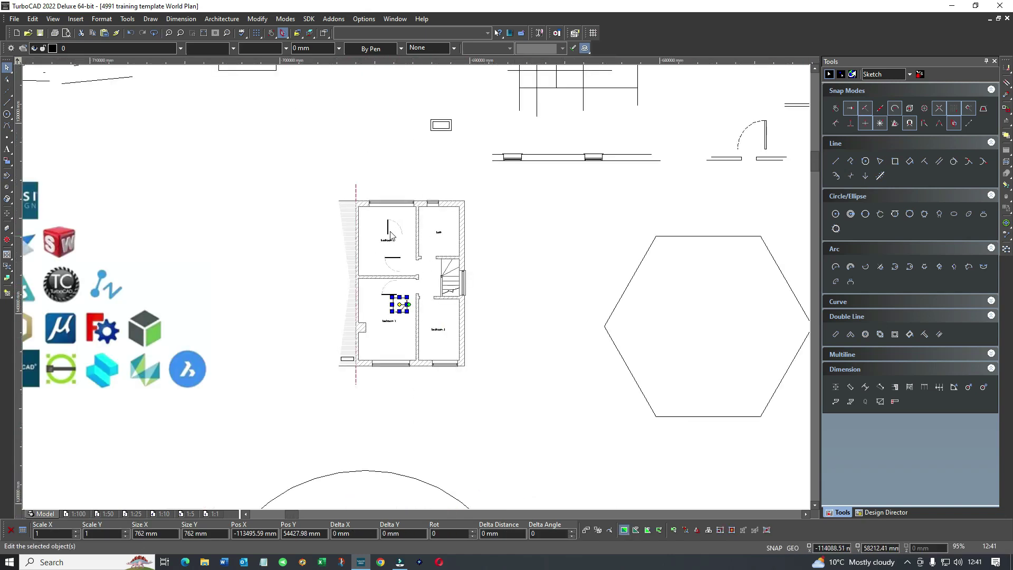
{"action": "scroll", "coordinate": [388, 278], "scroll_direction": "up", "scroll_amount": 5}
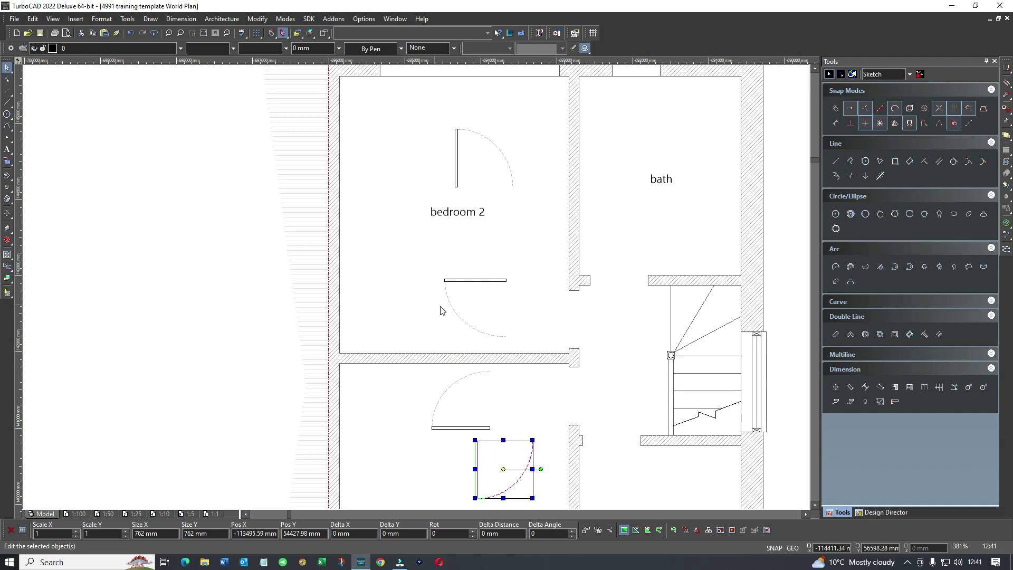
- Fit the loose door into bedroom 2's opening, tight against the wall end
{"action": "left_click", "coordinate": [473, 335]}
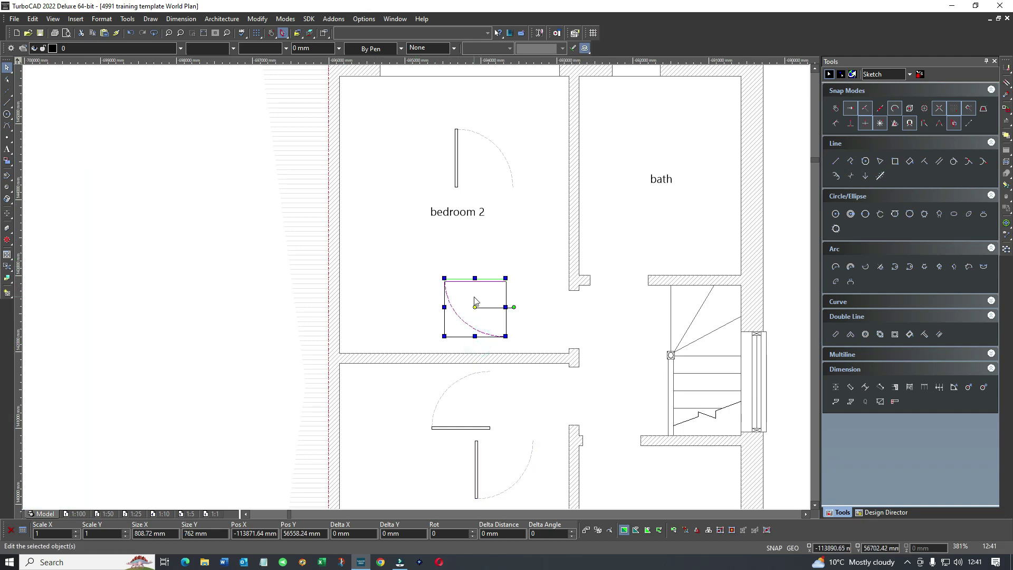
{"action": "left_click_drag", "start_coordinate": [475, 302], "coordinate": [531, 313]}
{"action": "scroll", "coordinate": [455, 290], "scroll_direction": "up", "scroll_amount": 5}
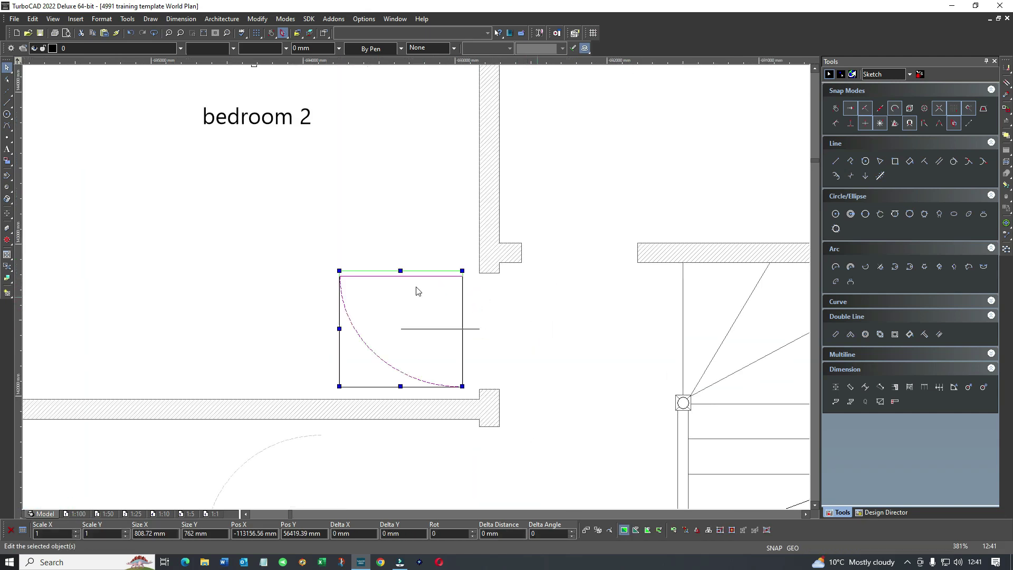
{"action": "left_click_drag", "start_coordinate": [469, 290], "coordinate": [499, 298]}
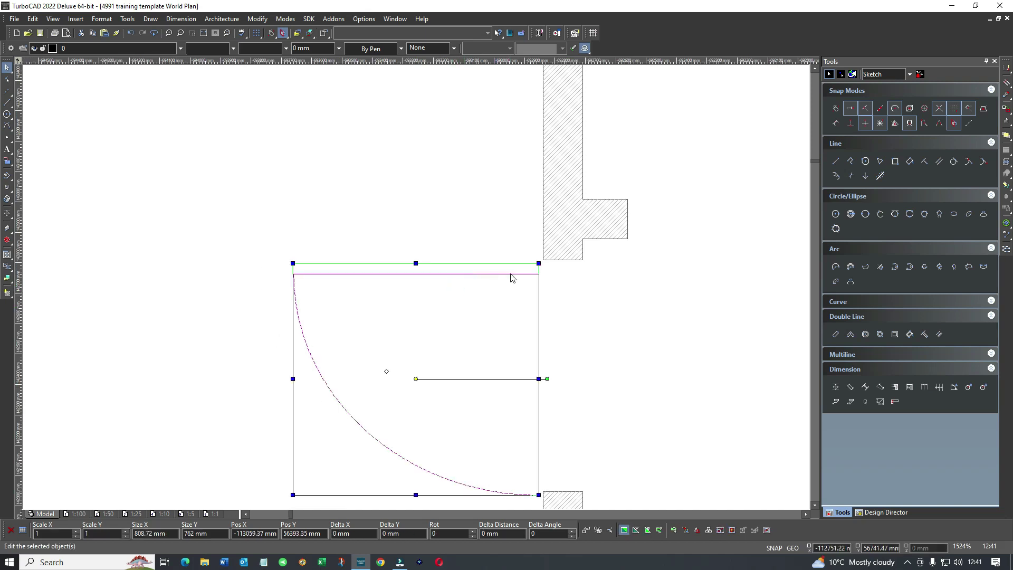
{"action": "scroll", "coordinate": [417, 290], "scroll_direction": "up", "scroll_amount": 5}
{"action": "left_click_drag", "start_coordinate": [481, 281], "coordinate": [508, 271]}
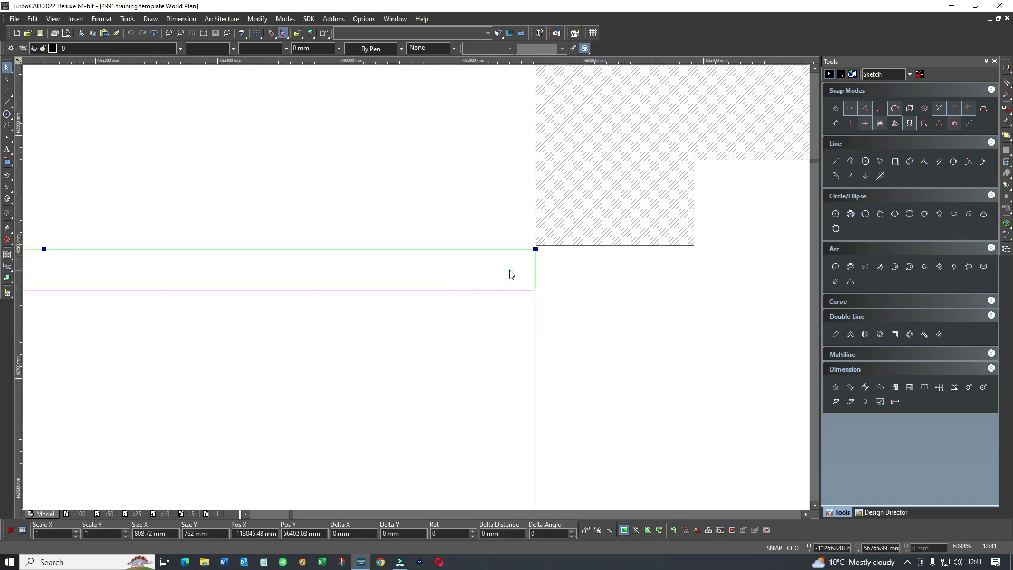
{"action": "scroll", "coordinate": [417, 291], "scroll_direction": "up", "scroll_amount": 2}
{"action": "left_click_drag", "start_coordinate": [420, 258], "coordinate": [478, 232]}
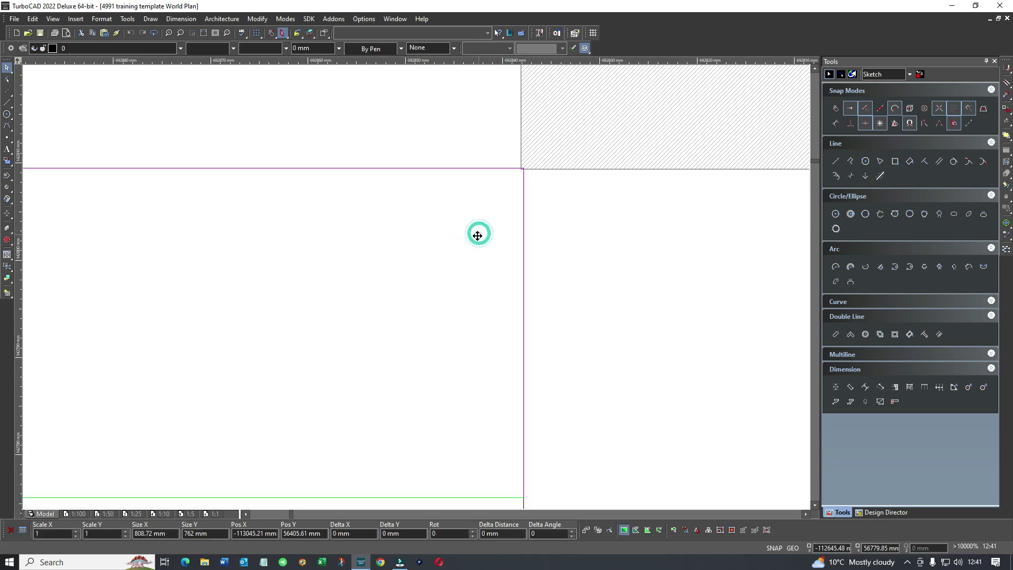
{"action": "scroll", "coordinate": [542, 276], "scroll_direction": "down", "scroll_amount": 5}
- Relocate the bedroom 2 door's reference point to its top-right corner
{"action": "left_click", "coordinate": [427, 319]}
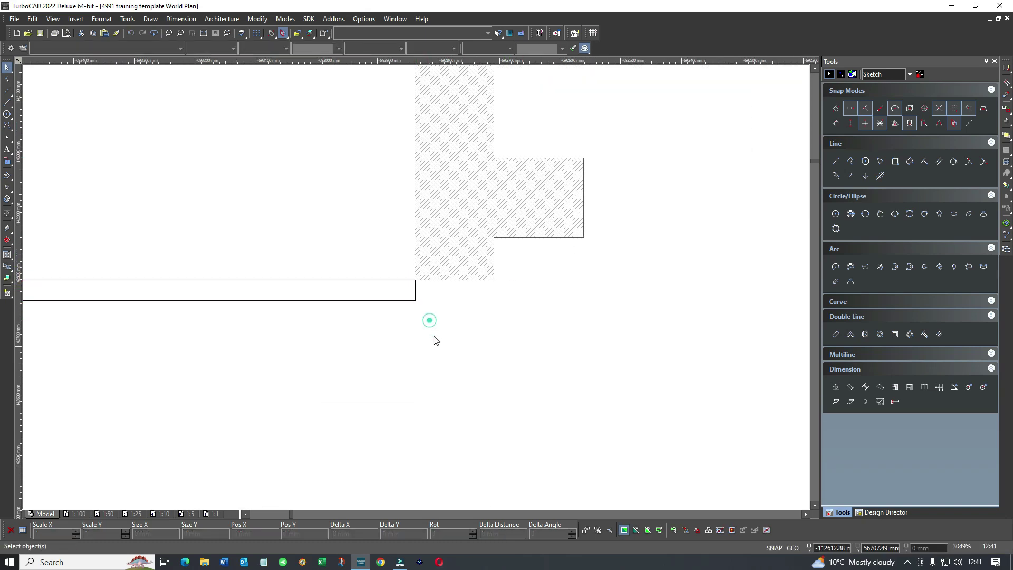
{"action": "scroll", "coordinate": [432, 339], "scroll_direction": "down", "scroll_amount": 8}
{"action": "left_click", "coordinate": [376, 318]}
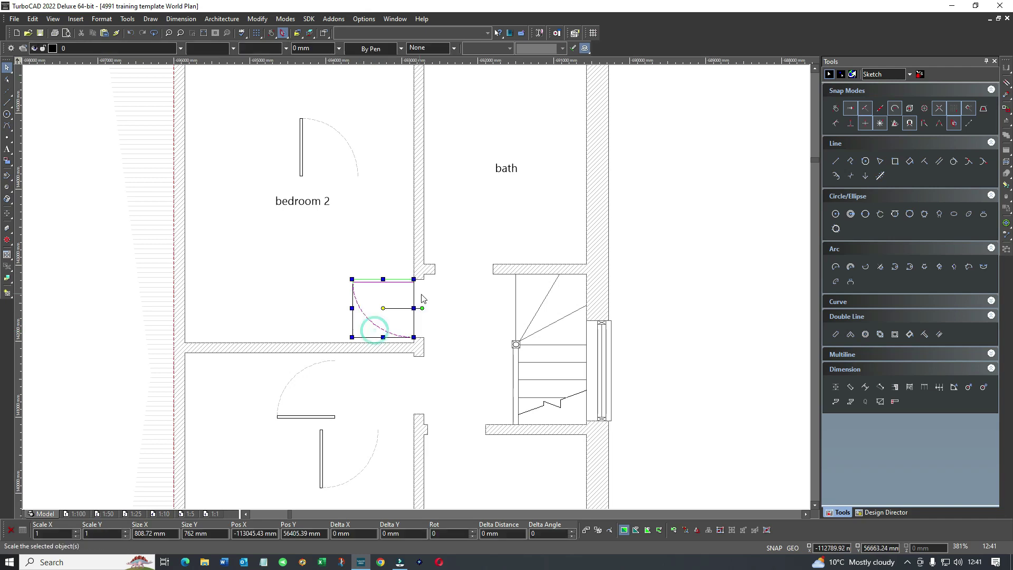
{"action": "left_click_drag", "start_coordinate": [413, 292], "coordinate": [389, 290]}
{"action": "scroll", "coordinate": [390, 290], "scroll_direction": "up", "scroll_amount": 10}
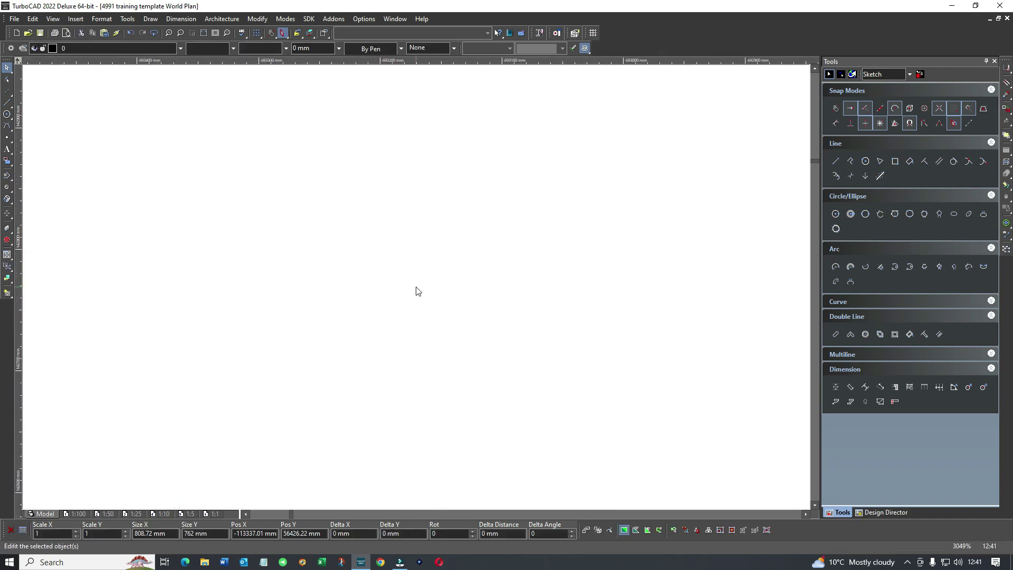
{"action": "scroll", "coordinate": [455, 303], "scroll_direction": "down", "scroll_amount": 5}
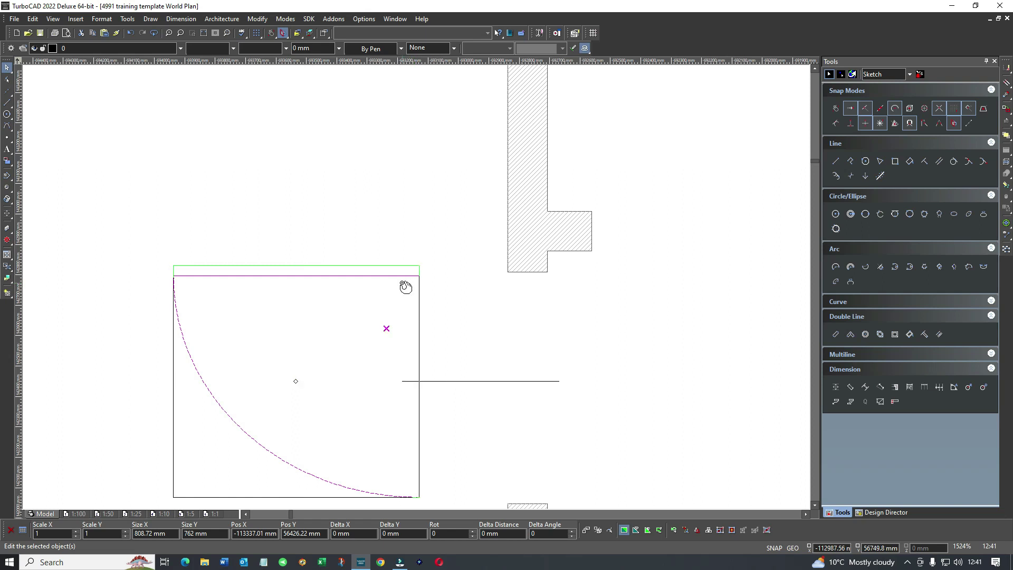
{"action": "left_click_drag", "start_coordinate": [405, 286], "coordinate": [417, 266]}
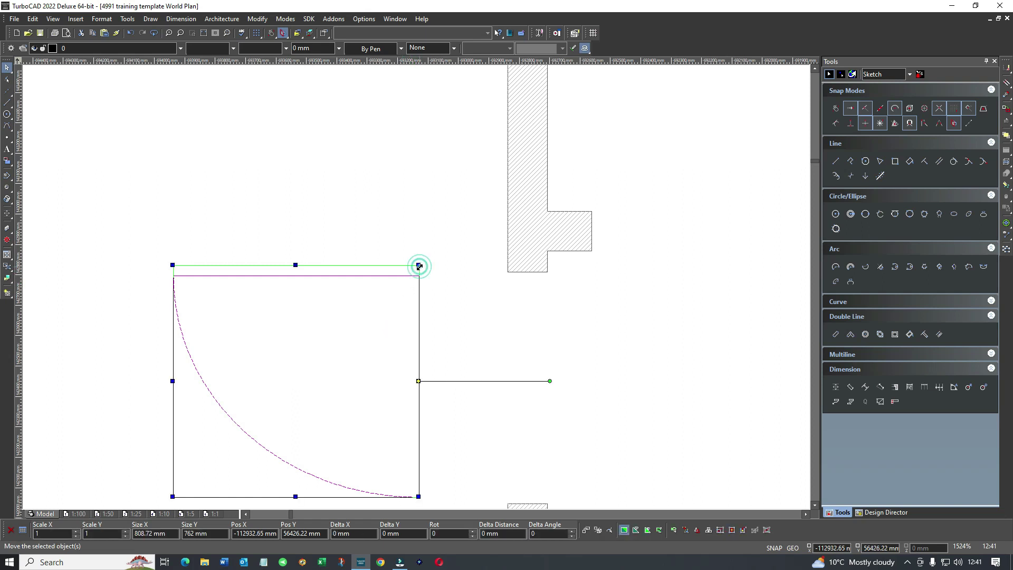
{"action": "scroll", "coordinate": [416, 287], "scroll_direction": "up", "scroll_amount": 5}
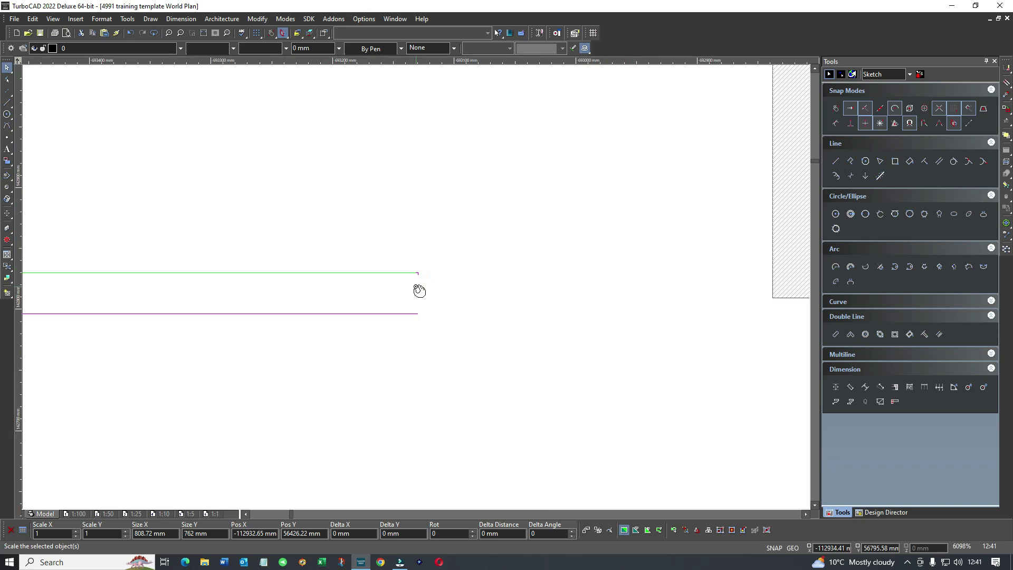
{"action": "left_click_drag", "start_coordinate": [420, 291], "coordinate": [414, 275]}
{"action": "scroll", "coordinate": [418, 272], "scroll_direction": "down", "scroll_amount": 2}
{"action": "left_click", "coordinate": [593, 290]}
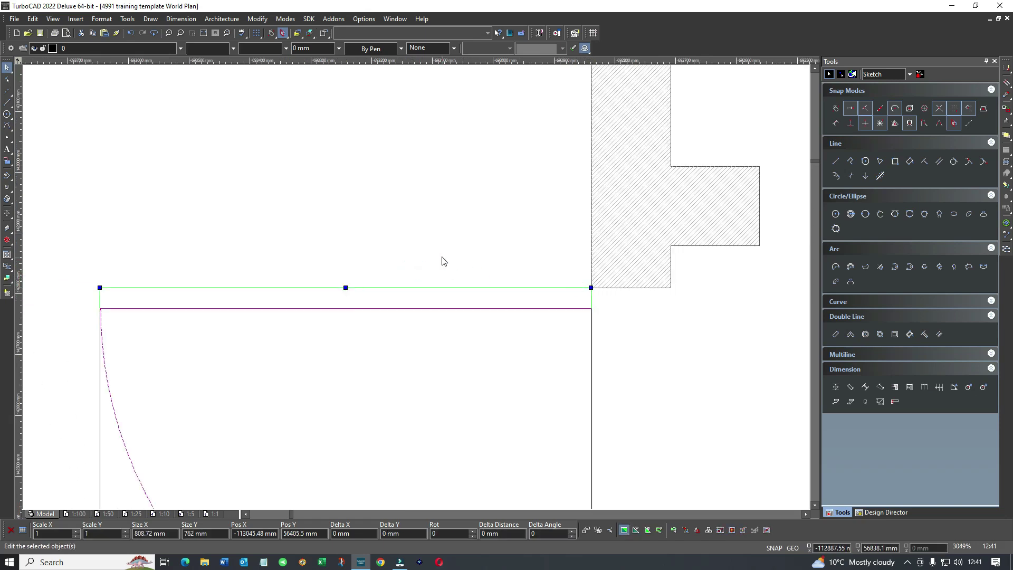
{"action": "scroll", "coordinate": [416, 291], "scroll_direction": "down", "scroll_amount": 2}
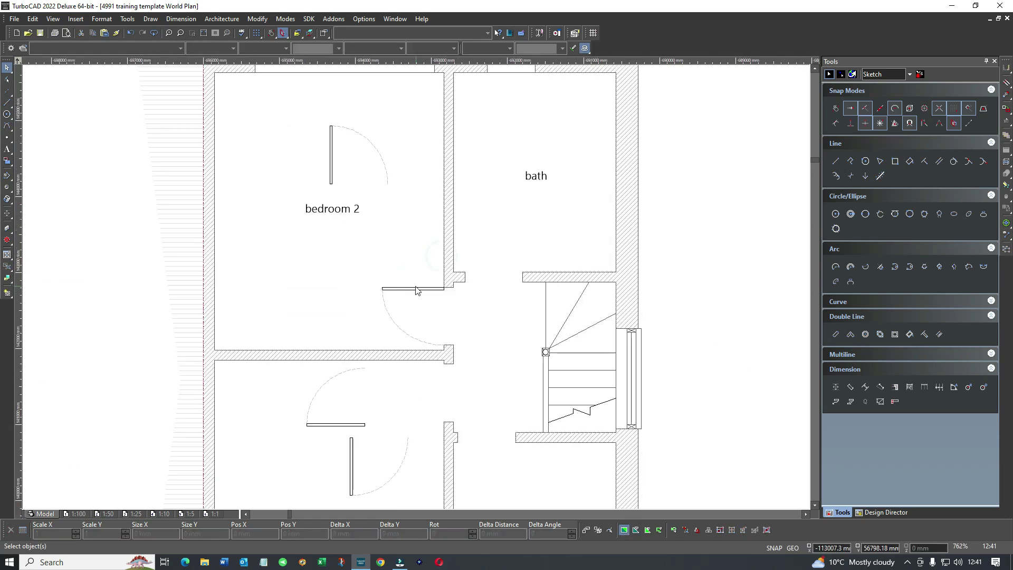
- Drag the bedroom 2 door into the bath and snap its corner to the wall corner
{"action": "left_click", "coordinate": [352, 155]}
{"action": "left_click_drag", "start_coordinate": [351, 156], "coordinate": [477, 263]}
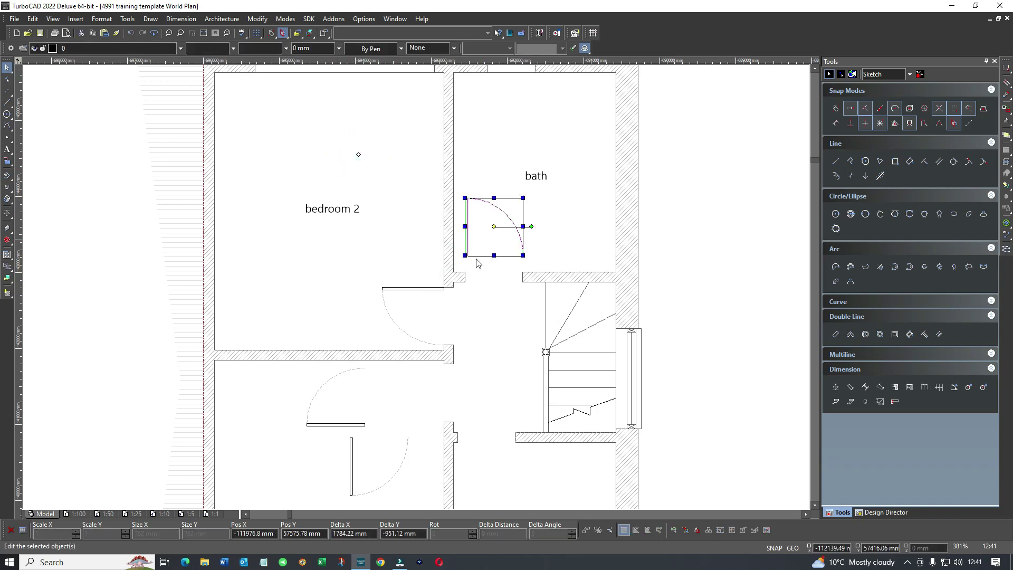
{"action": "scroll", "coordinate": [477, 263], "scroll_direction": "up", "scroll_amount": 2}
{"action": "scroll", "coordinate": [413, 290], "scroll_direction": "up", "scroll_amount": 1}
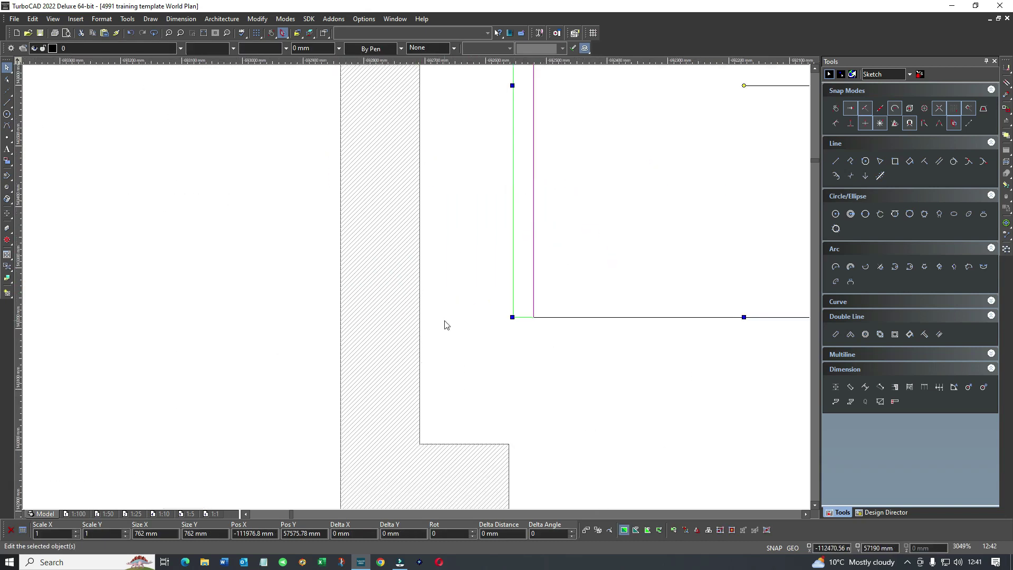
{"action": "left_click_drag", "start_coordinate": [516, 317], "coordinate": [518, 323]}
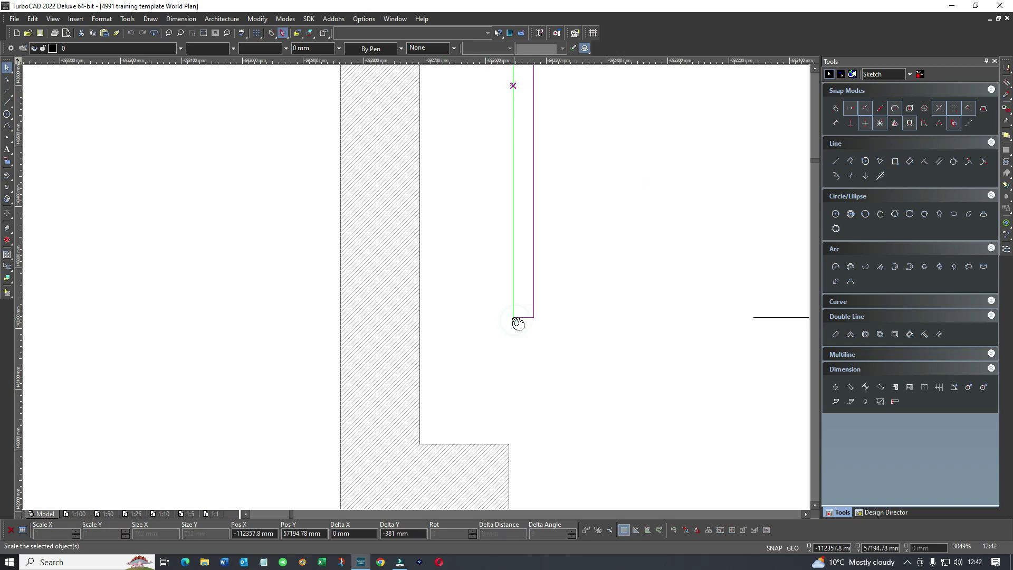
{"action": "left_click", "coordinate": [513, 317]}
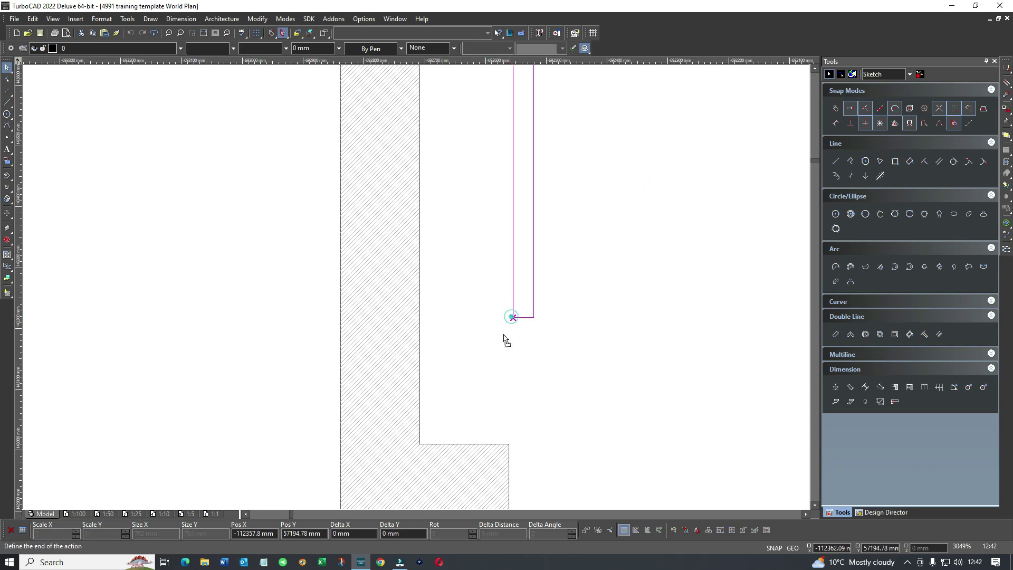
{"action": "left_click", "coordinate": [511, 444]}
{"action": "scroll", "coordinate": [413, 288], "scroll_direction": "down", "scroll_amount": 5}
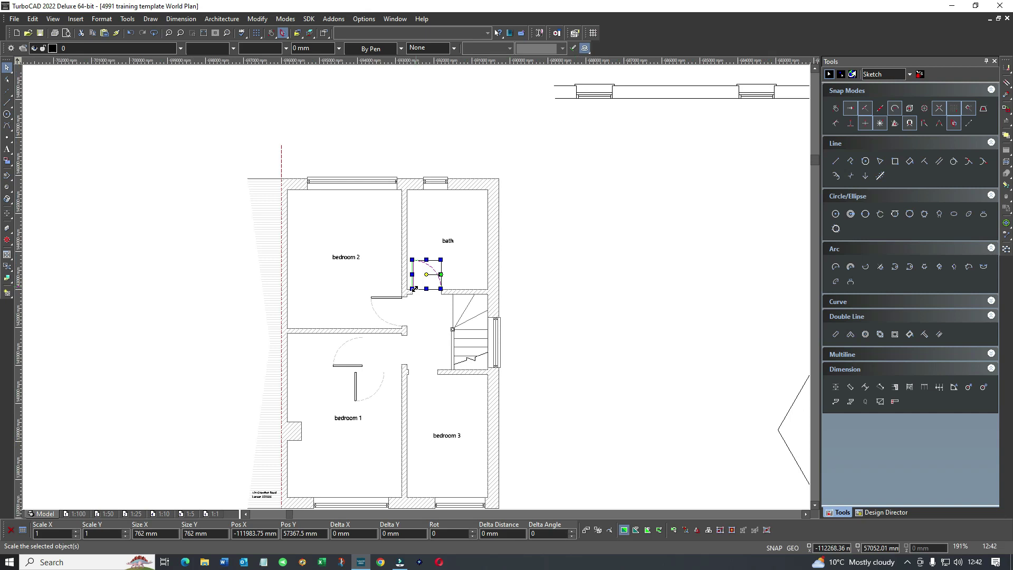
{"action": "scroll", "coordinate": [386, 382], "scroll_direction": "up", "scroll_amount": 3}
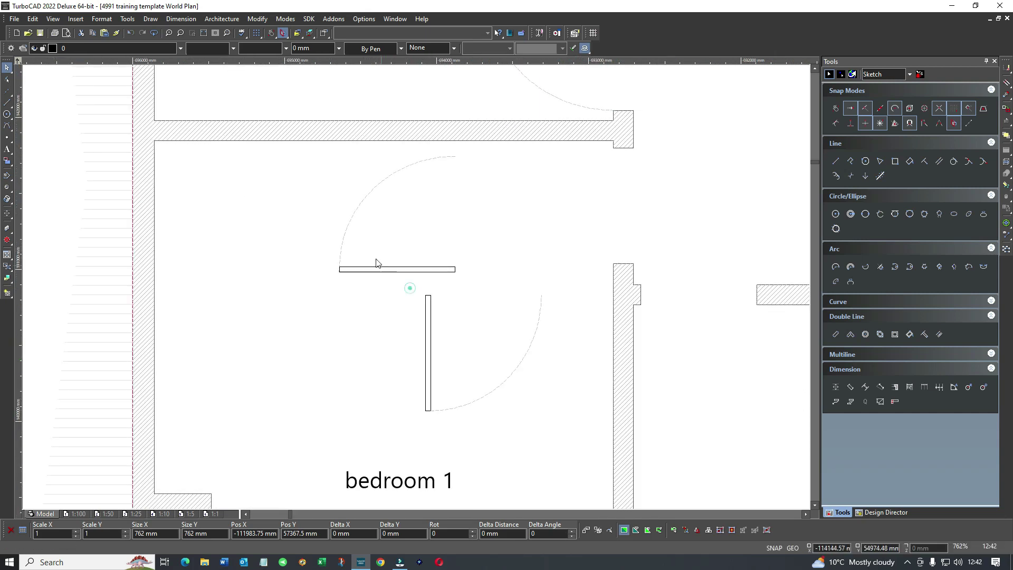
- Drag the bedroom 1 door into the opening by bedroom 3
{"action": "left_click_drag", "start_coordinate": [410, 287], "coordinate": [334, 218]}
{"action": "mouse_move", "coordinate": [403, 227]}
{"action": "left_mouse_down"}
{"action": "mouse_move", "coordinate": [538, 239]}
{"action": "mouse_move", "coordinate": [721, 219]}
{"action": "left_mouse_up"}
{"action": "scroll", "coordinate": [414, 300], "scroll_direction": "down", "scroll_amount": 3}
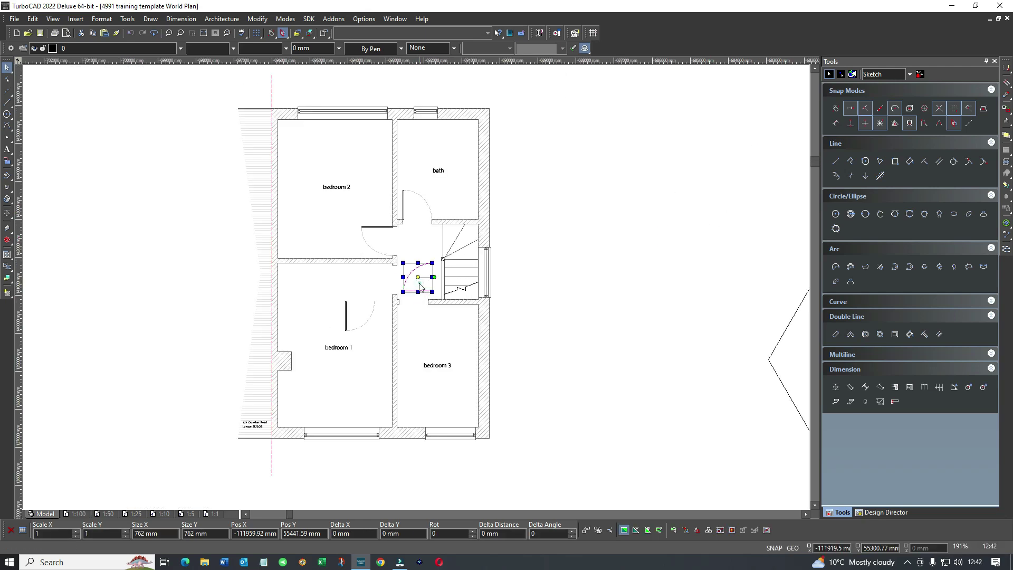
{"action": "left_click_drag", "start_coordinate": [421, 287], "coordinate": [372, 288]}
{"action": "scroll", "coordinate": [377, 297], "scroll_direction": "up", "scroll_amount": 1}
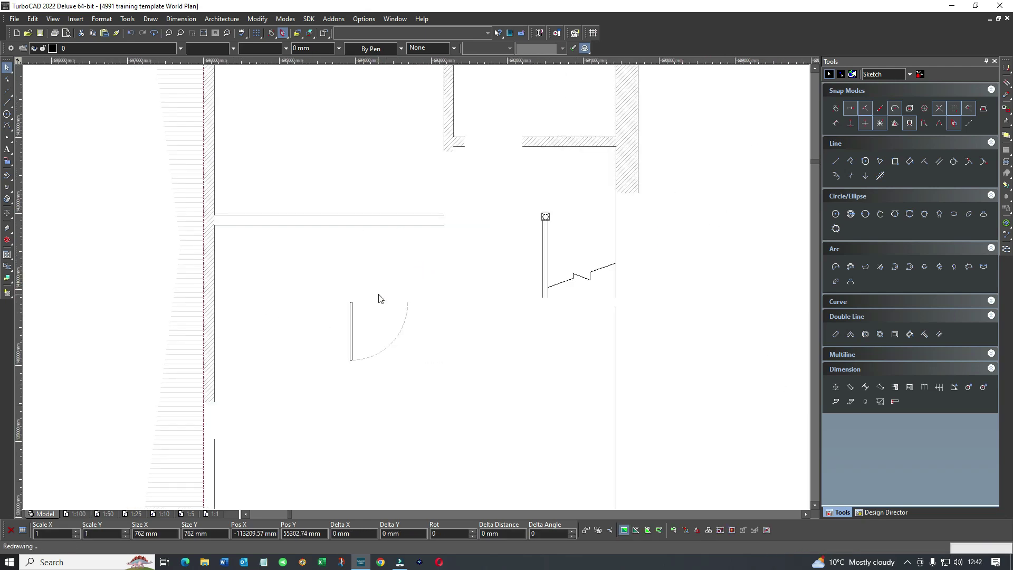
{"action": "scroll", "coordinate": [417, 290], "scroll_direction": "up", "scroll_amount": 1}
{"action": "scroll", "coordinate": [455, 323], "scroll_direction": "up", "scroll_amount": 1}
{"action": "scroll", "coordinate": [416, 292], "scroll_direction": "up", "scroll_amount": 1}
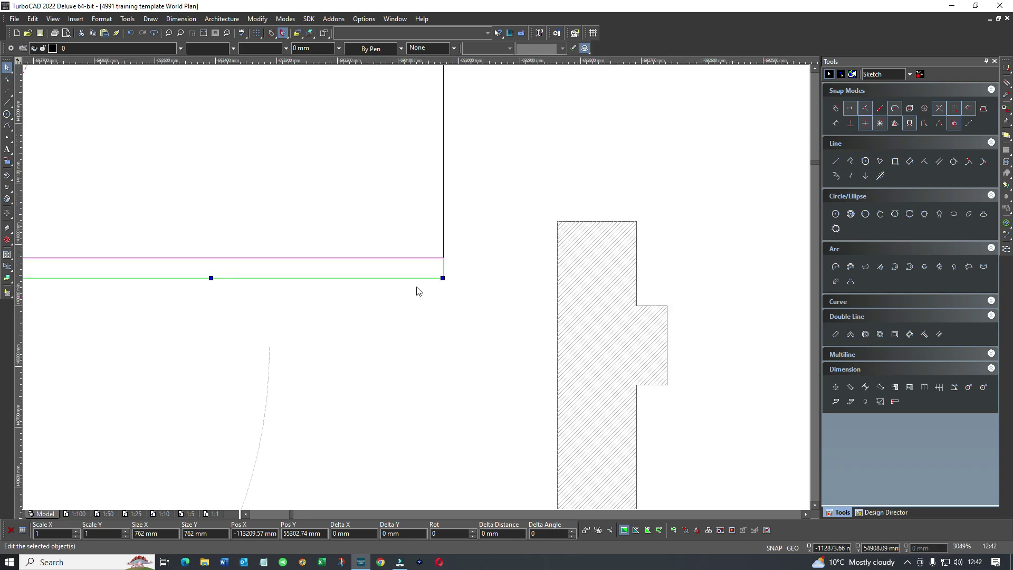
{"action": "left_click_drag", "start_coordinate": [417, 291], "coordinate": [445, 279]}
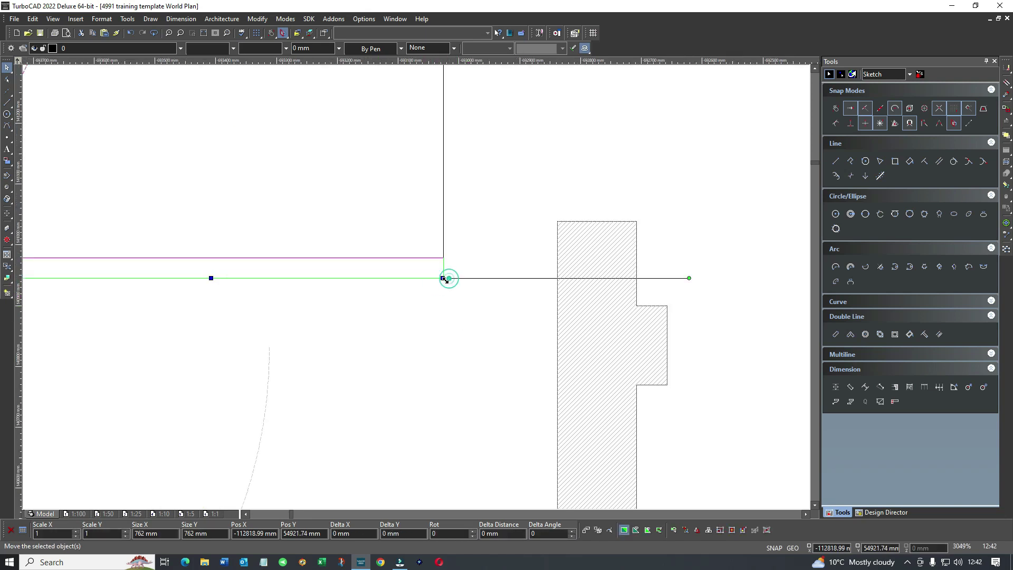
{"action": "left_click_drag", "start_coordinate": [444, 279], "coordinate": [444, 278]}
{"action": "scroll", "coordinate": [444, 278], "scroll_direction": "up", "scroll_amount": 1}
{"action": "scroll", "coordinate": [420, 286], "scroll_direction": "up", "scroll_amount": 1}
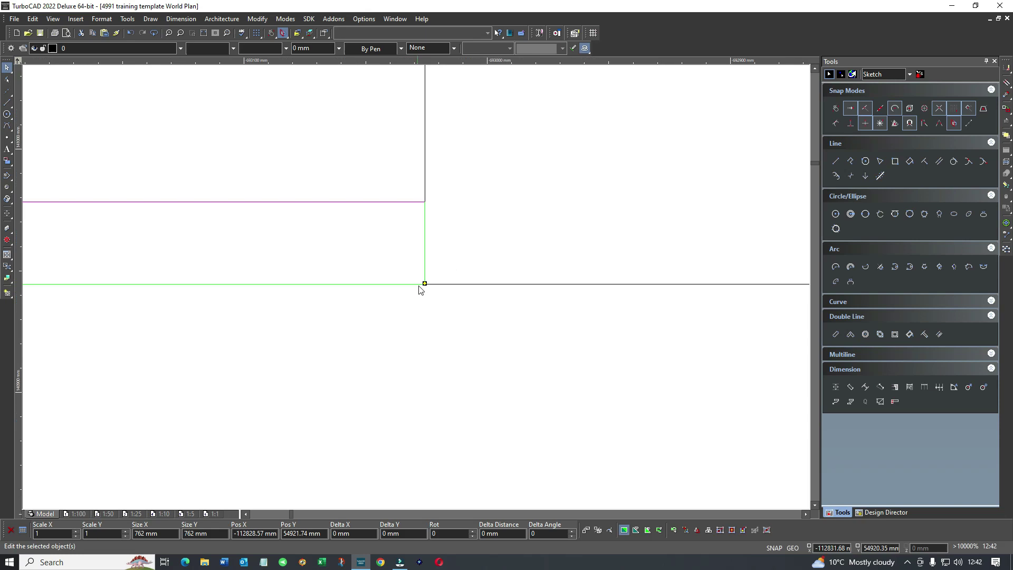
{"action": "scroll", "coordinate": [420, 287], "scroll_direction": "down", "scroll_amount": 1}
- Snap the door's corner onto the wall corner, then window-select it again
{"action": "left_click", "coordinate": [417, 285]}
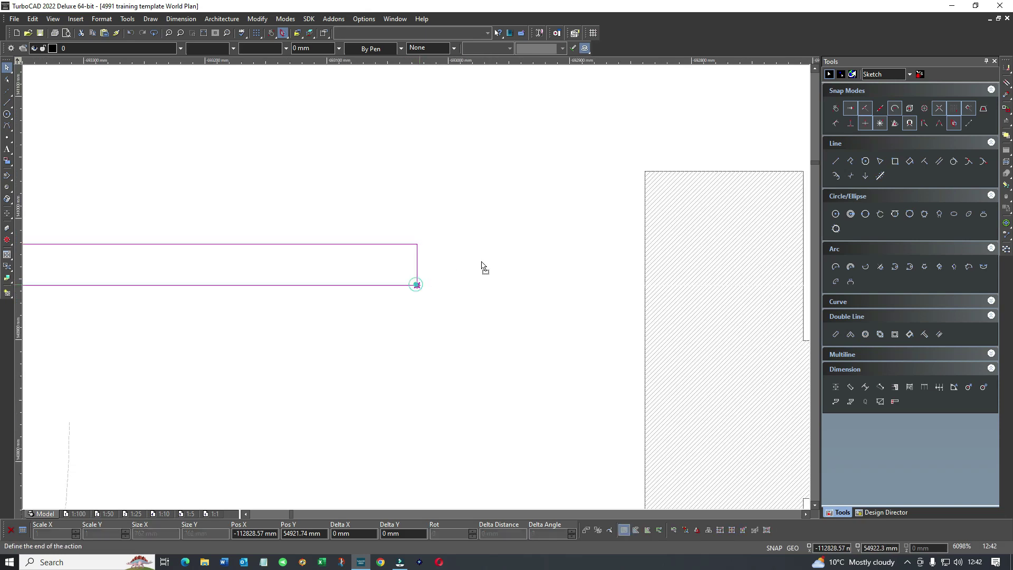
{"action": "left_click", "coordinate": [646, 173]}
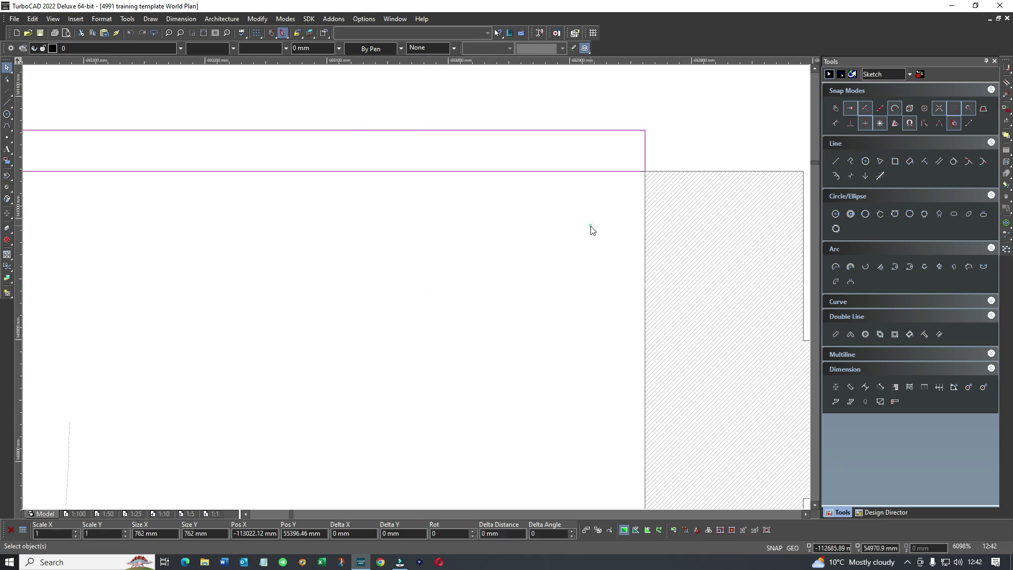
{"action": "scroll", "coordinate": [592, 229], "scroll_direction": "down", "scroll_amount": 3}
{"action": "scroll", "coordinate": [413, 289], "scroll_direction": "down", "scroll_amount": 2}
{"action": "mouse_move", "coordinate": [367, 349]}
{"action": "left_mouse_down"}
{"action": "mouse_move", "coordinate": [293, 349]}
{"action": "mouse_move", "coordinate": [489, 343]}
{"action": "left_mouse_up"}
{"action": "left_click", "coordinate": [218, 334]}
- Drop the bedroom 3 door into its doorway and snap its corner reference point onto the wall corner
{"action": "left_click", "coordinate": [479, 336]}
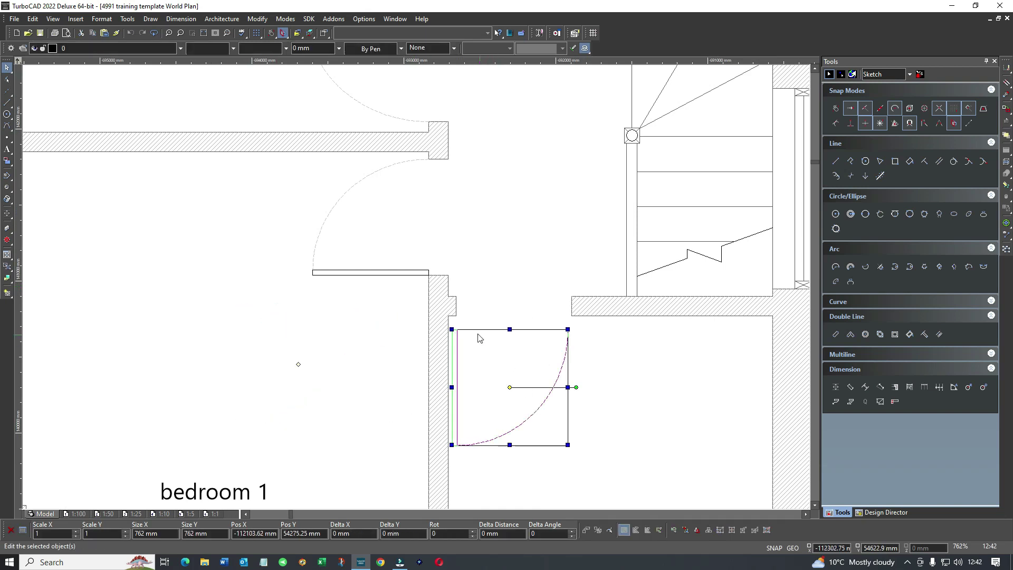
{"action": "scroll", "coordinate": [452, 333], "scroll_direction": "up", "scroll_amount": 3}
{"action": "scroll", "coordinate": [417, 291], "scroll_direction": "up", "scroll_amount": 3}
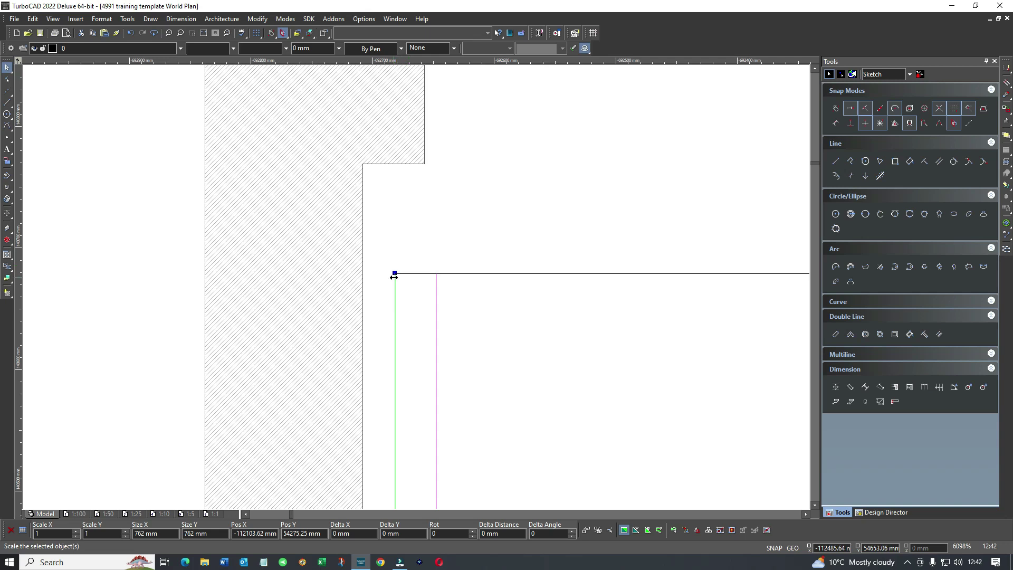
{"action": "left_click", "coordinate": [395, 275]}
{"action": "left_click", "coordinate": [395, 276]}
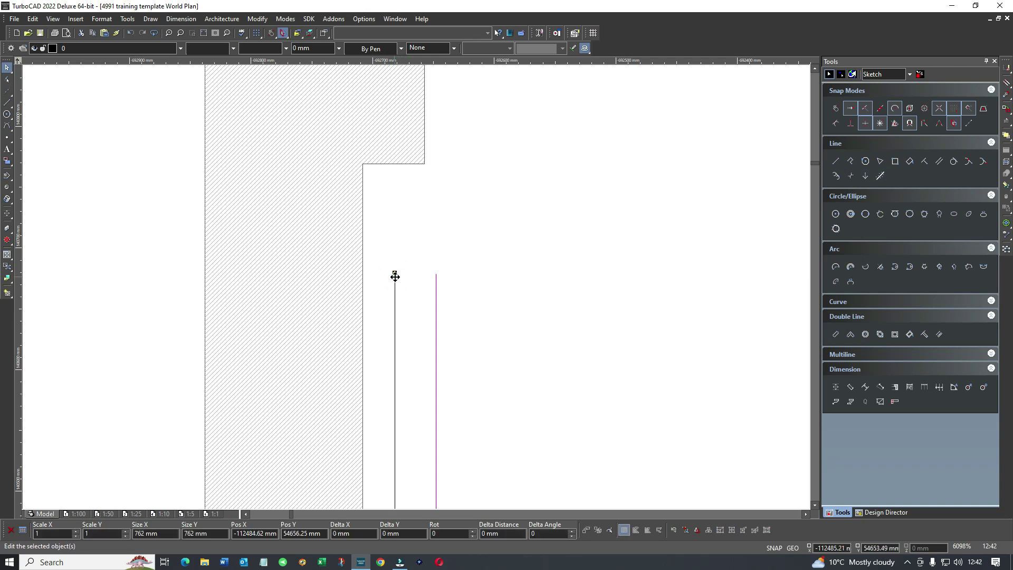
{"action": "left_click_drag", "start_coordinate": [395, 276], "coordinate": [425, 163]}
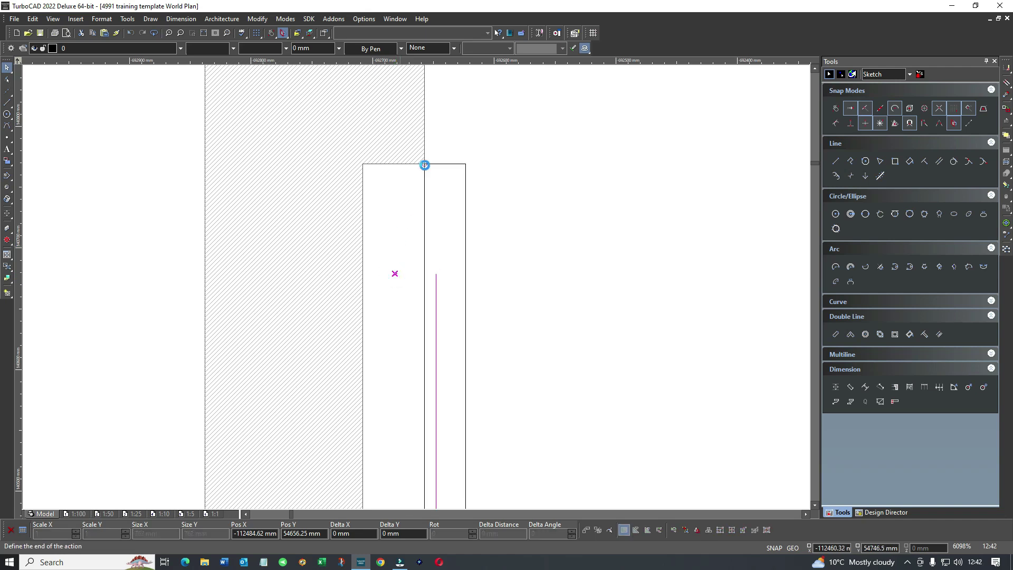
{"action": "left_click", "coordinate": [103, 232]}
{"action": "scroll", "coordinate": [417, 291], "scroll_direction": "down", "scroll_amount": 5}
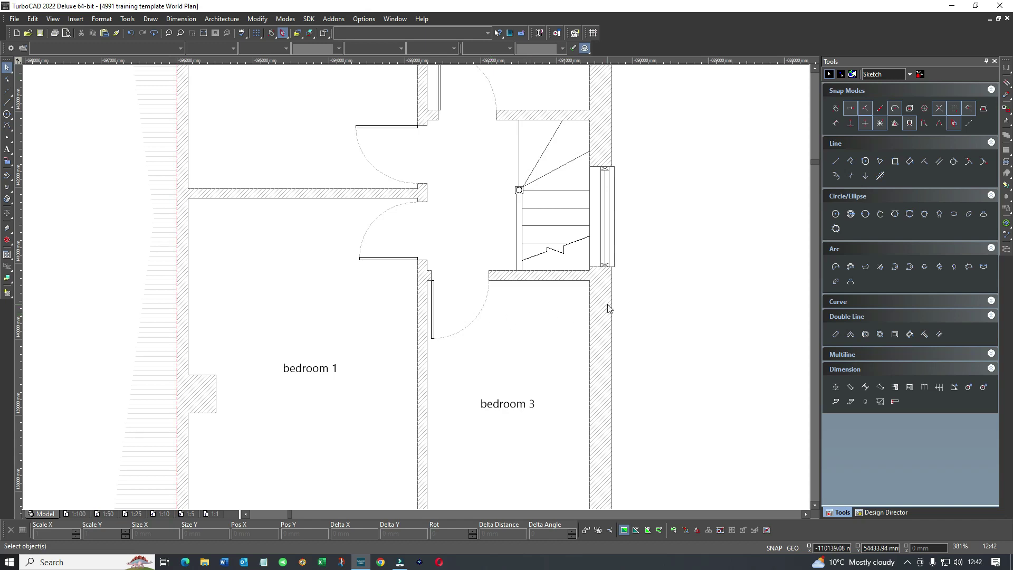
{"action": "scroll", "coordinate": [414, 290], "scroll_direction": "down", "scroll_amount": 3}
{"action": "scroll", "coordinate": [417, 292], "scroll_direction": "down", "scroll_amount": 3}
{"action": "scroll", "coordinate": [417, 291], "scroll_direction": "down", "scroll_amount": 1}
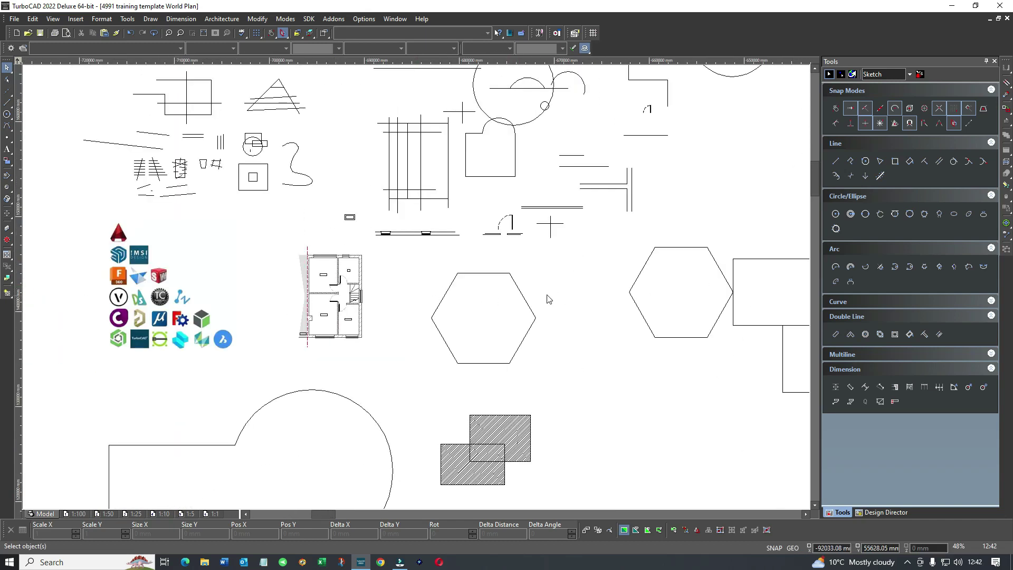
{"action": "scroll", "coordinate": [547, 300], "scroll_direction": "down", "scroll_amount": 2}
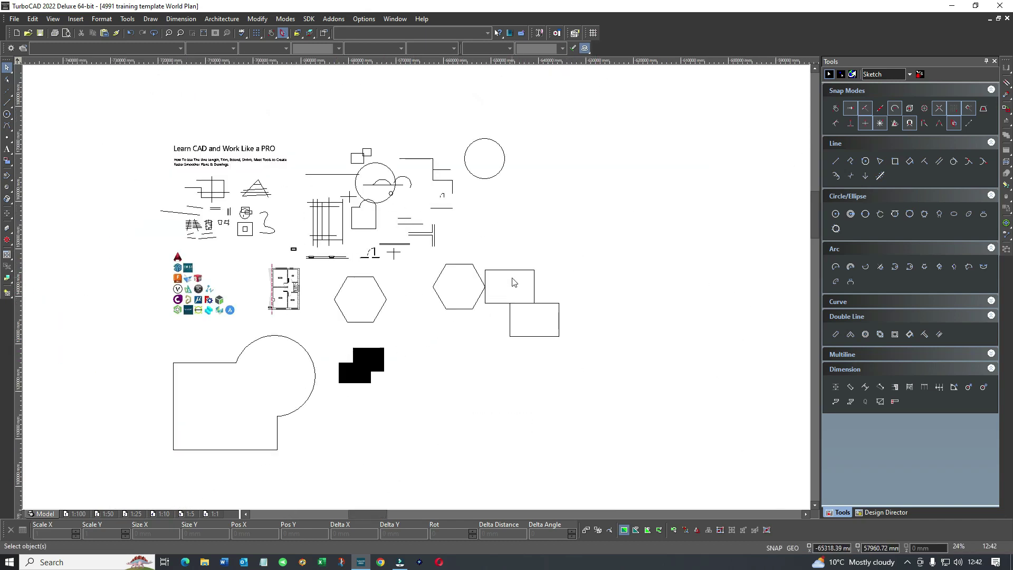
{"action": "scroll", "coordinate": [414, 290], "scroll_direction": "up", "scroll_amount": 6}
{"action": "left_click", "coordinate": [424, 209]}
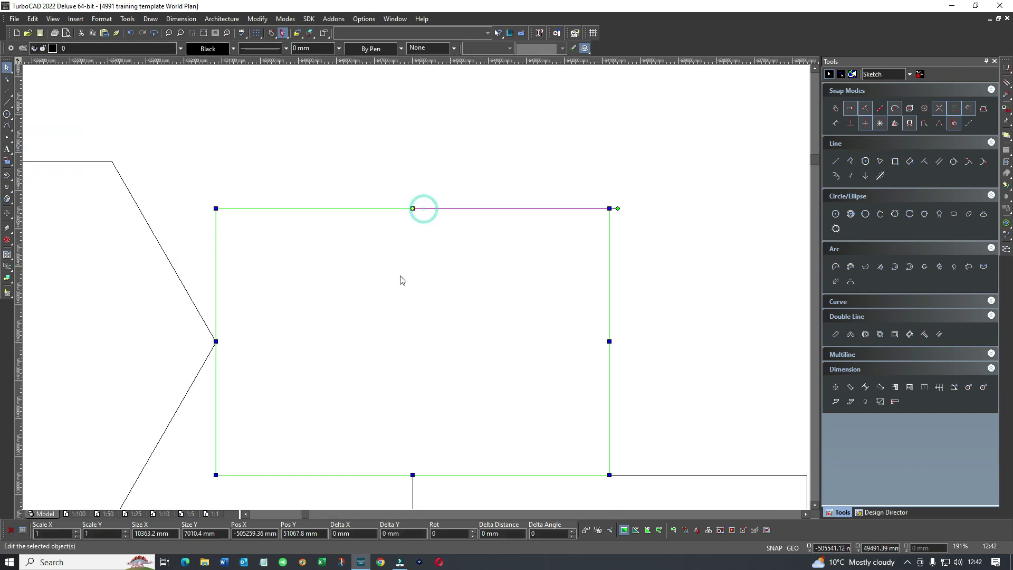
{"action": "scroll", "coordinate": [401, 282], "scroll_direction": "down", "scroll_amount": 2}
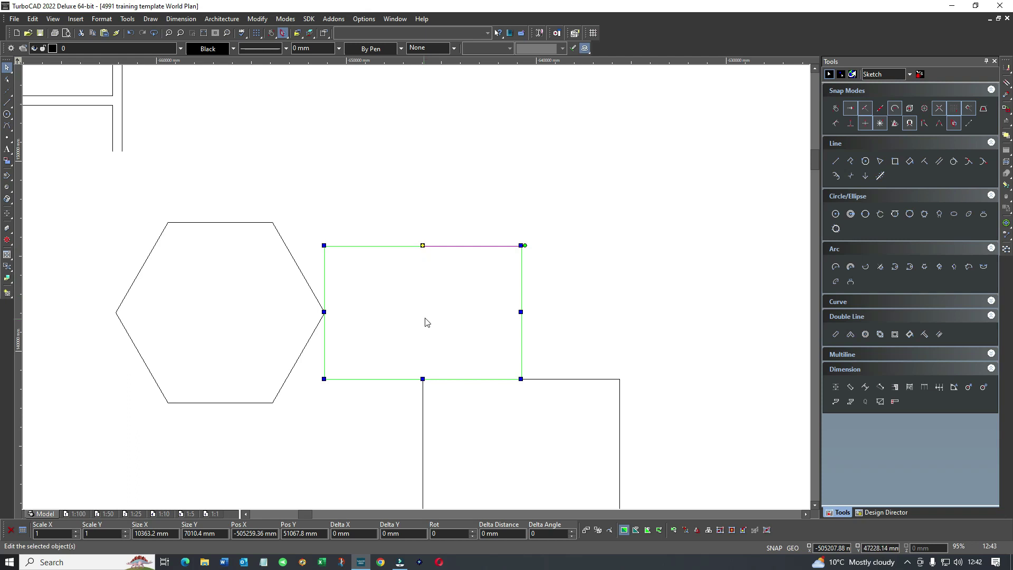
{"action": "left_click", "coordinate": [403, 214]}
{"action": "scroll", "coordinate": [417, 292], "scroll_direction": "down", "scroll_amount": 2}
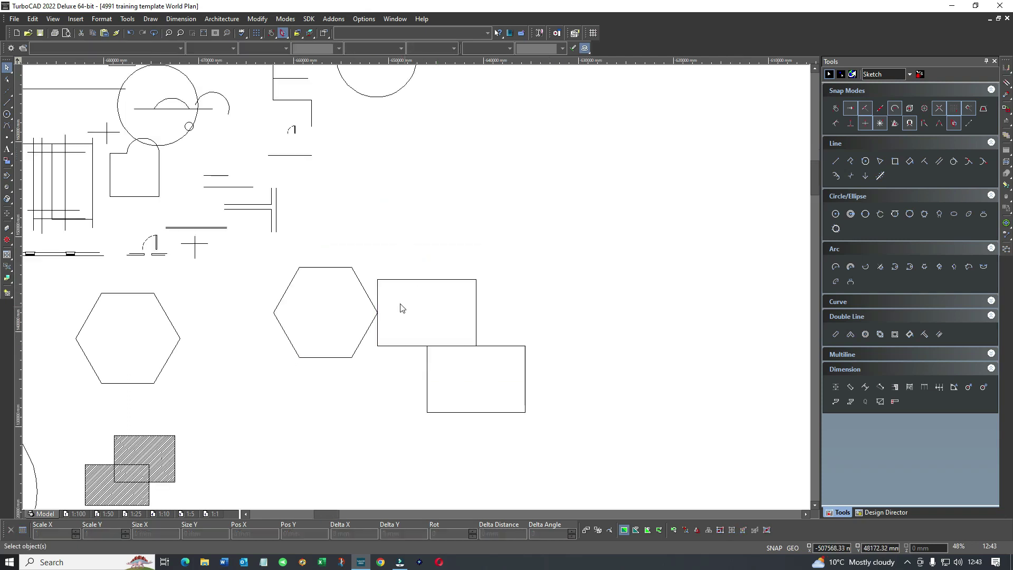